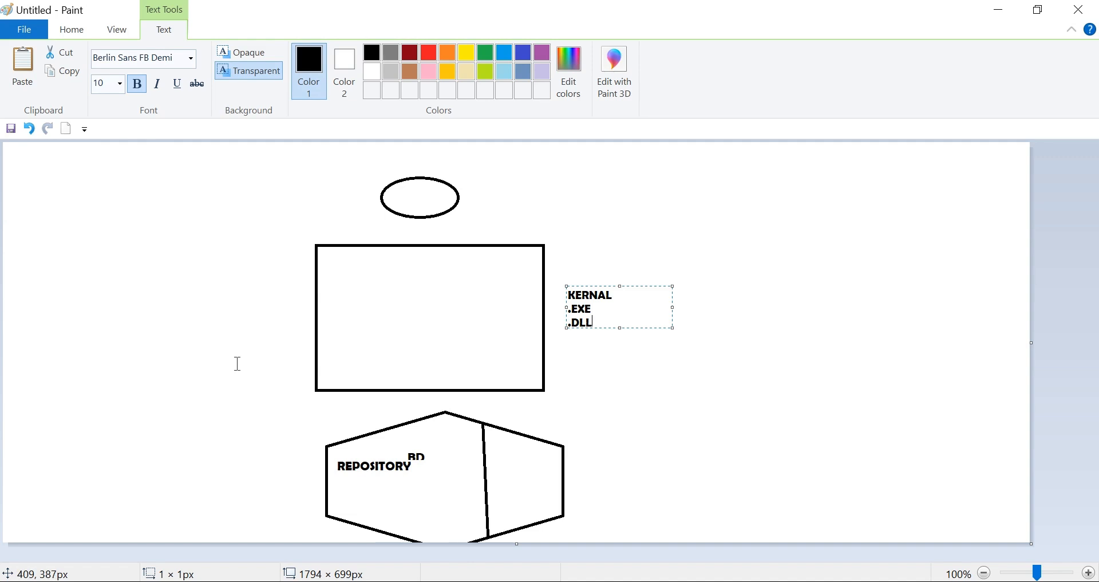
# - Look at the printing options for the current drawing and return to the canvas
pyautogui.click(21, 32)
pyautogui.moveTo(56, 217)
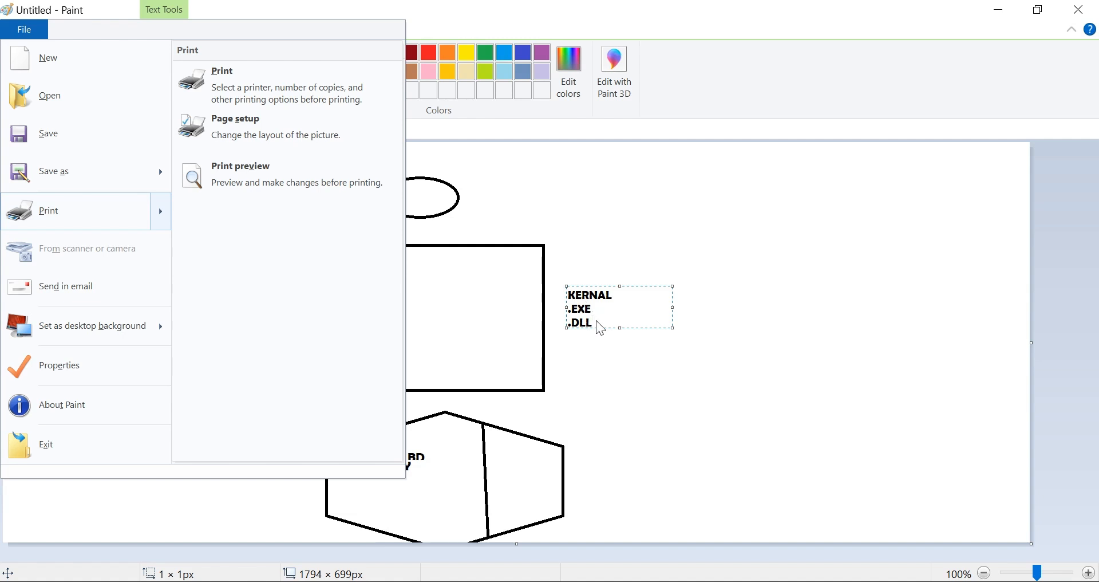
pyautogui.click(618, 344)
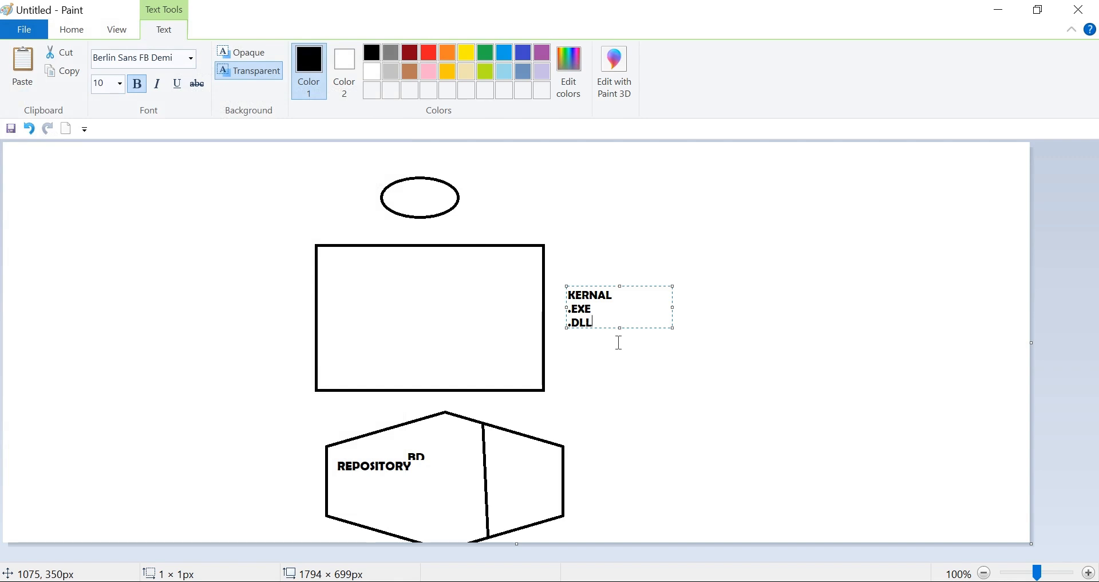
# - Switch to File Explorer and open the Program Files (x86) folder on the C: drive
pyautogui.click(485, 581)
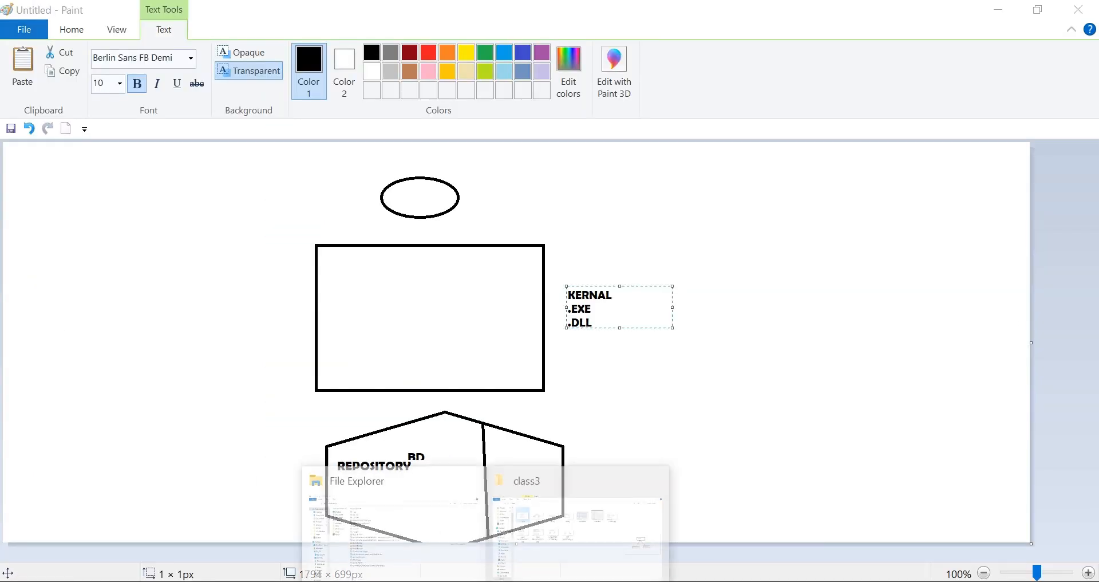
pyautogui.moveTo(485, 581)
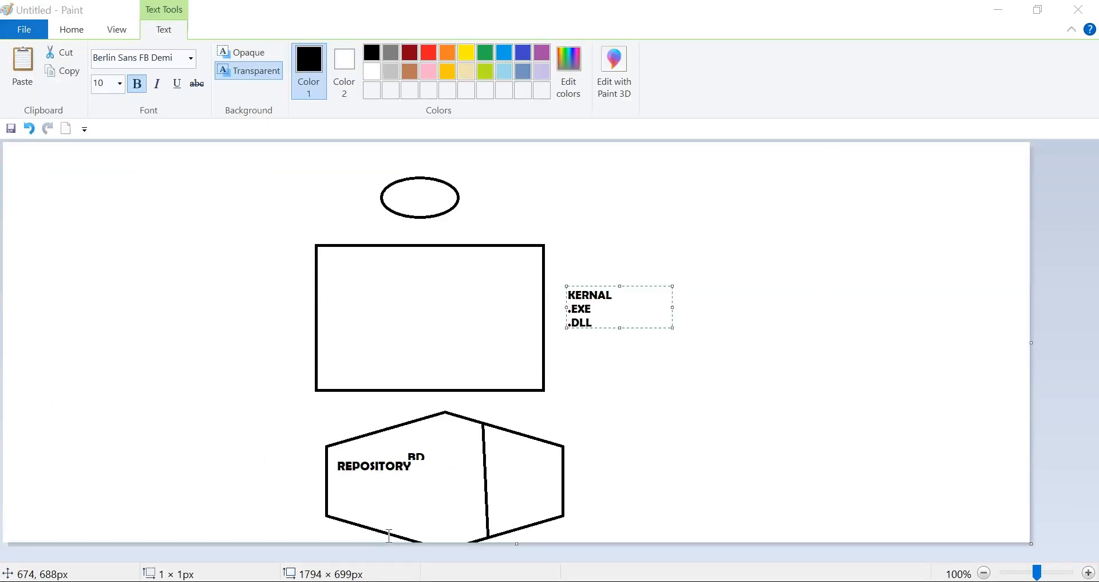
pyautogui.click(999, 13)
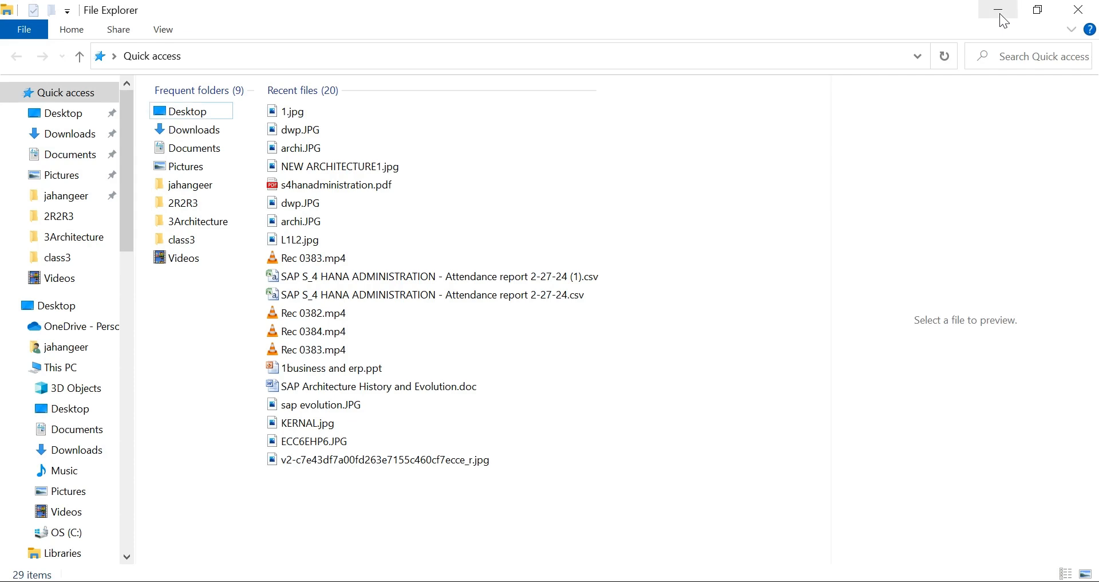
pyautogui.click(85, 367)
pyautogui.doubleClick(269, 307)
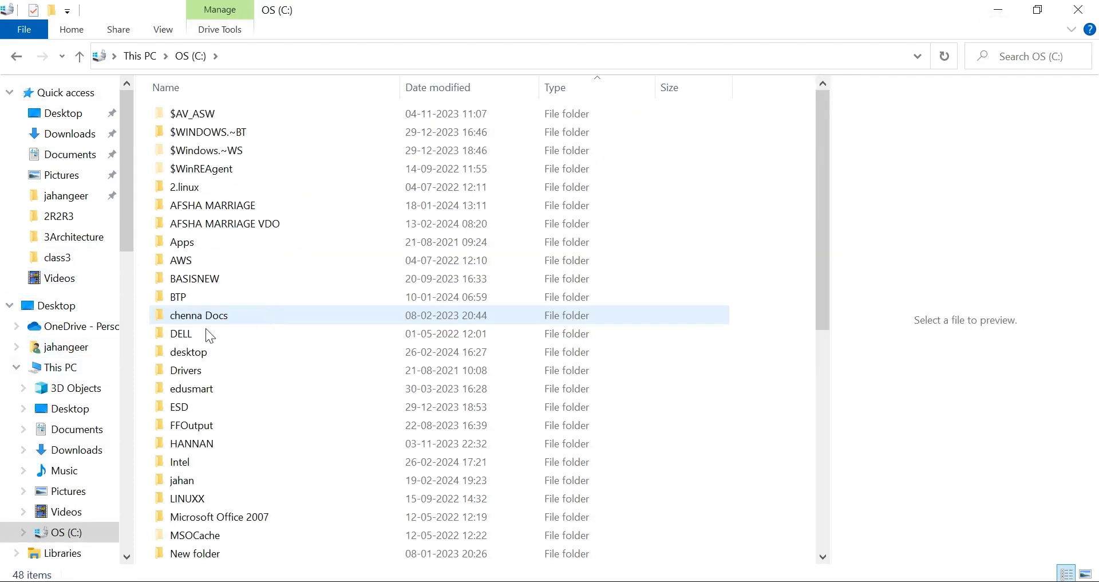
pyautogui.scroll(-7, 181, 444)
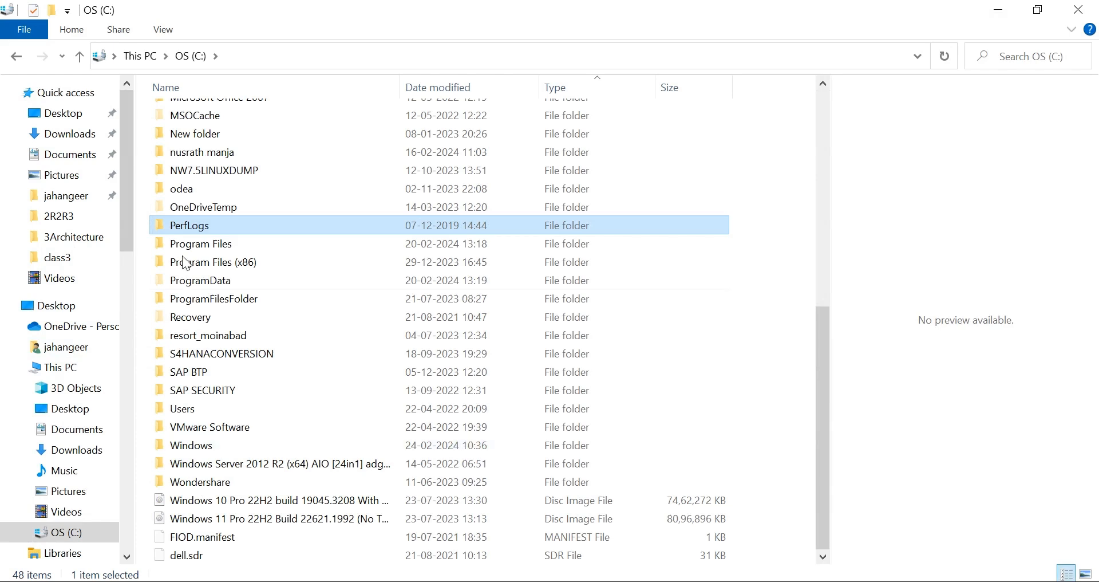
pyautogui.click(230, 264)
pyautogui.doubleClick(230, 263)
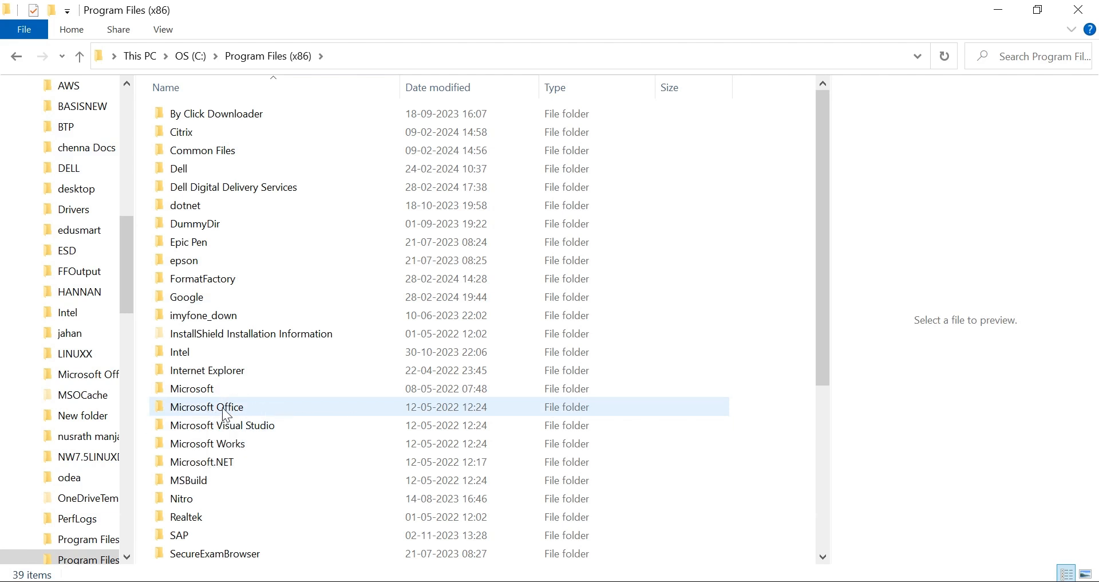
# - Open the 1033 folder inside Microsoft Office\Office12 to examine its program files
pyautogui.moveTo(222, 407)
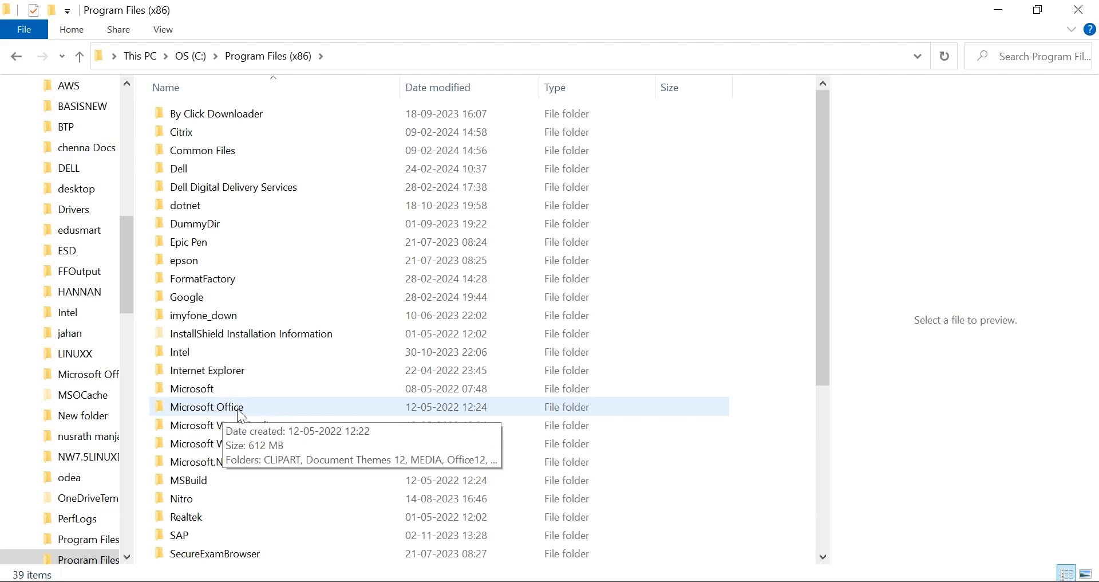
pyautogui.doubleClick(238, 408)
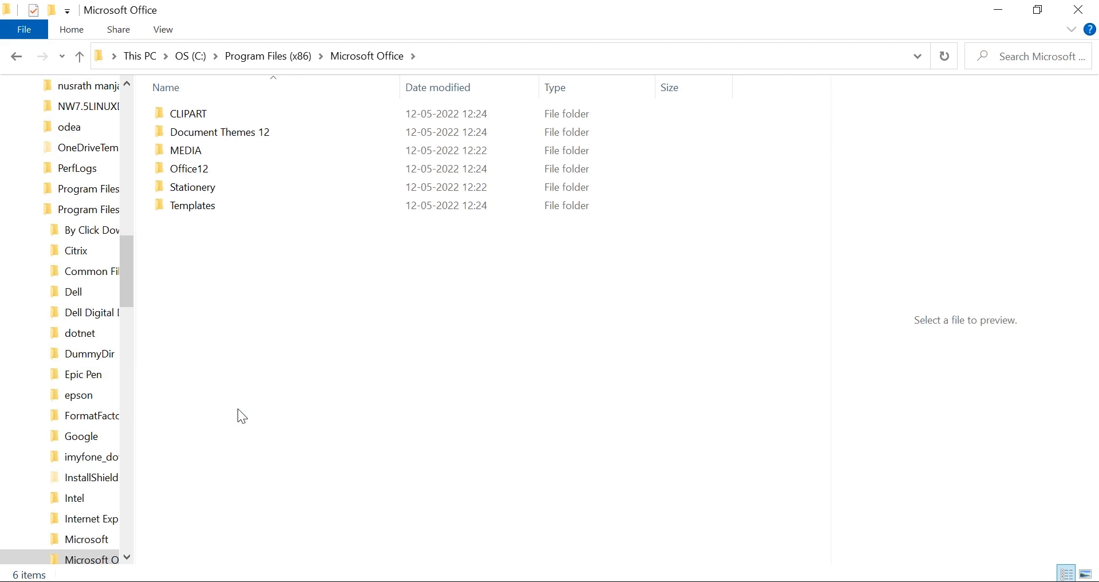
pyautogui.doubleClick(205, 171)
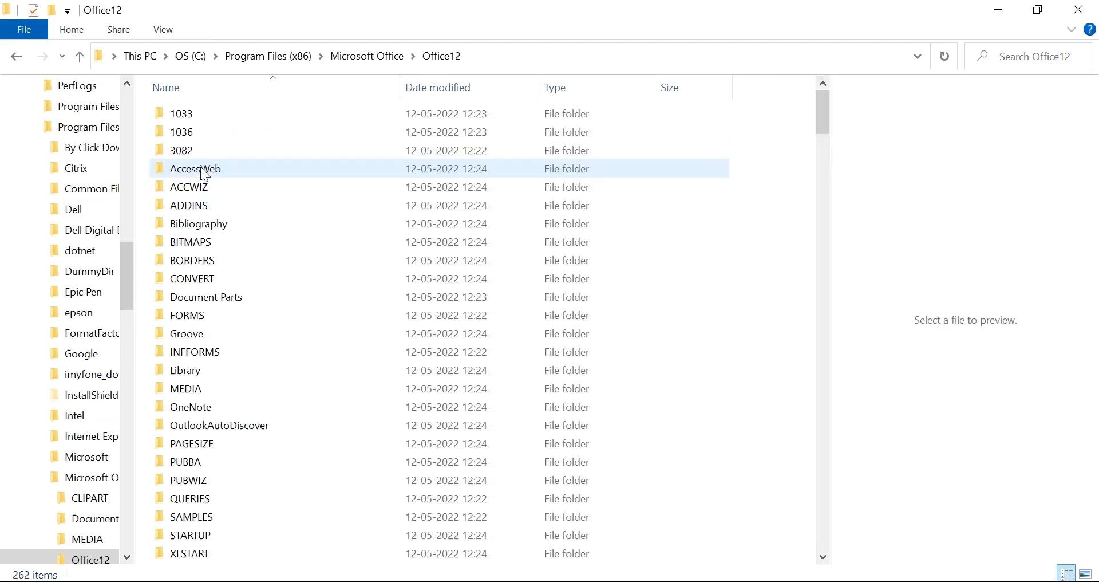
pyautogui.doubleClick(182, 113)
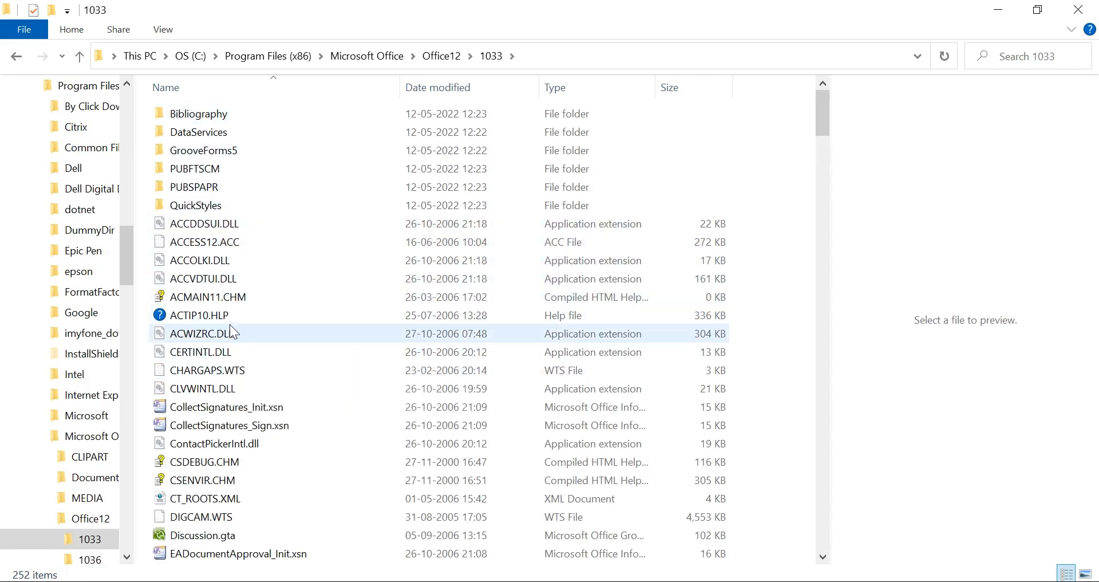
# - Go back up to Program Files (x86) and open the FormatFactory folder to examine its files
pyautogui.click(81, 59)
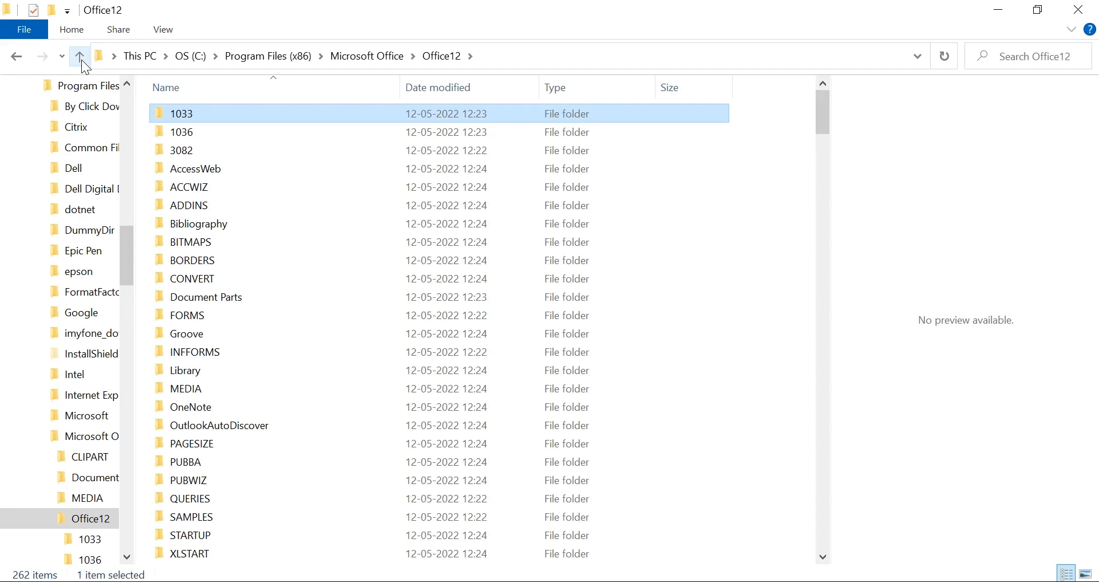
pyautogui.click(81, 60)
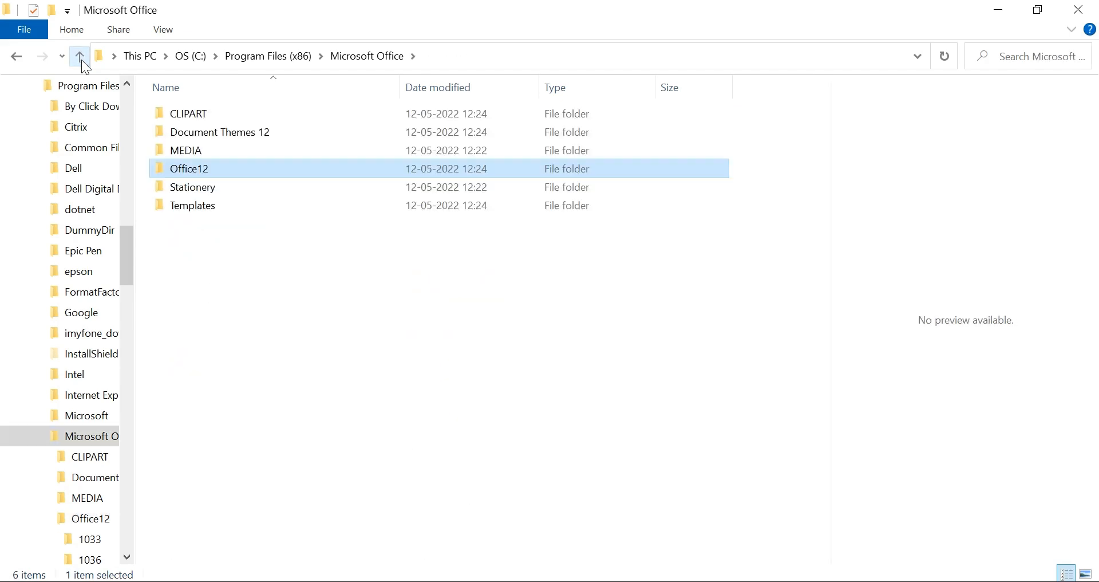
pyautogui.click(82, 60)
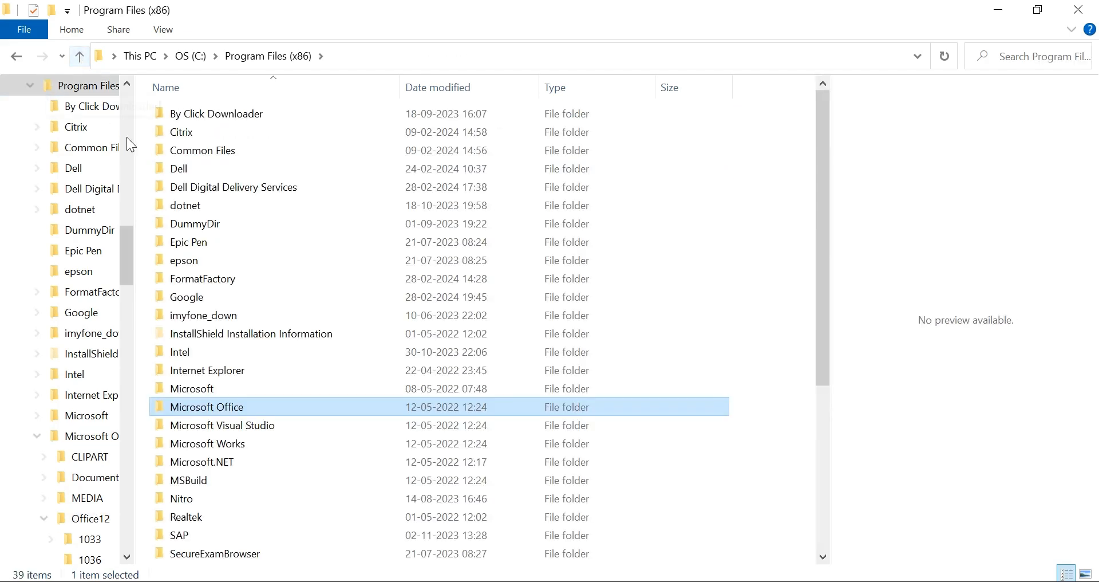
pyautogui.moveTo(205, 281)
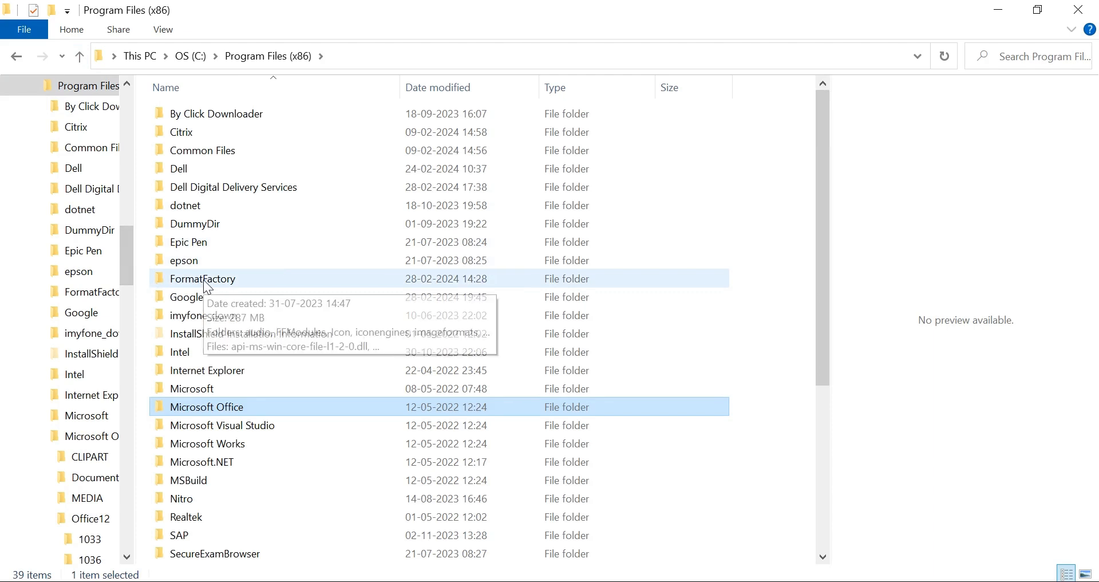
pyautogui.doubleClick(206, 281)
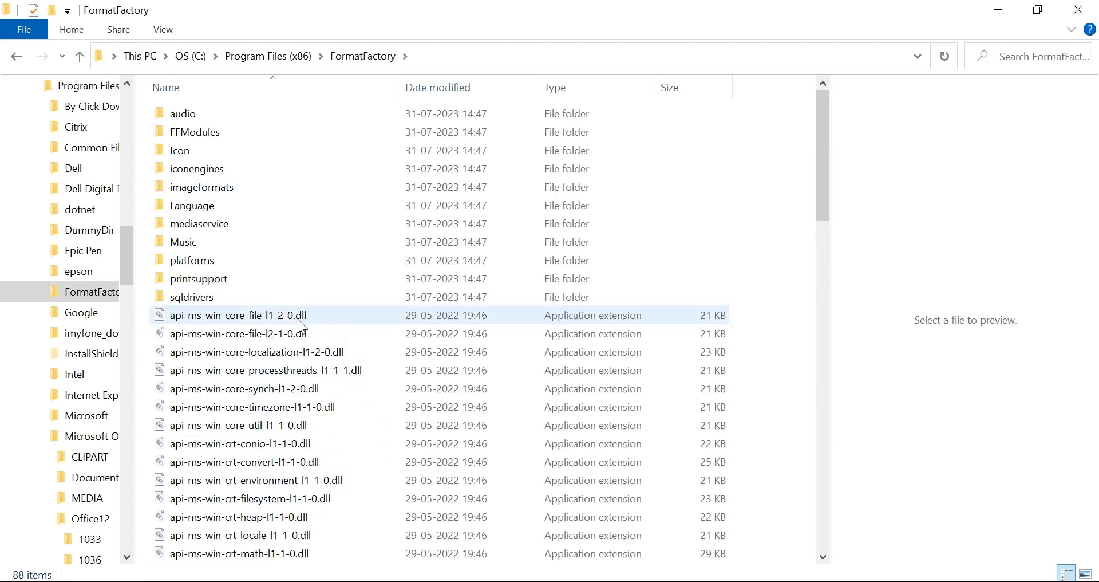
# - Return to Program Files (x86) and open the Nitro\Pro\13 folder to examine its files
pyautogui.click(82, 54)
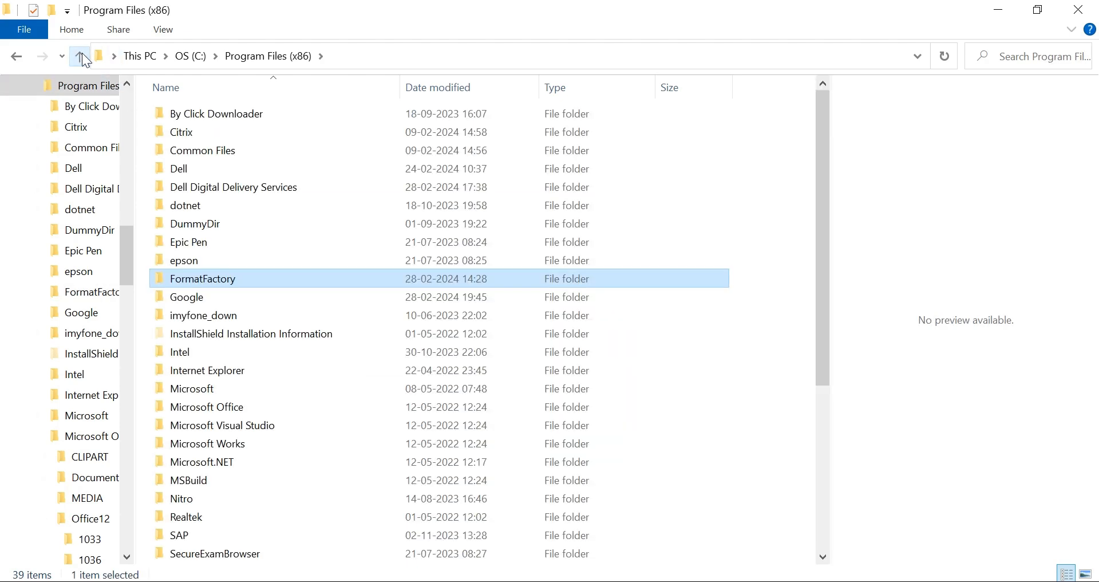
pyautogui.doubleClick(201, 499)
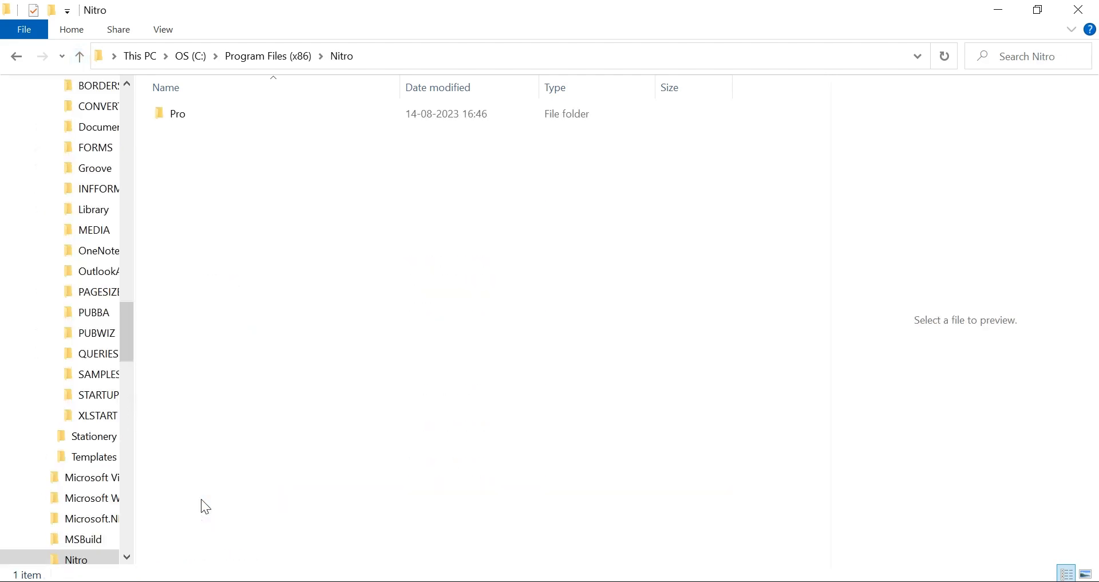
pyautogui.doubleClick(190, 113)
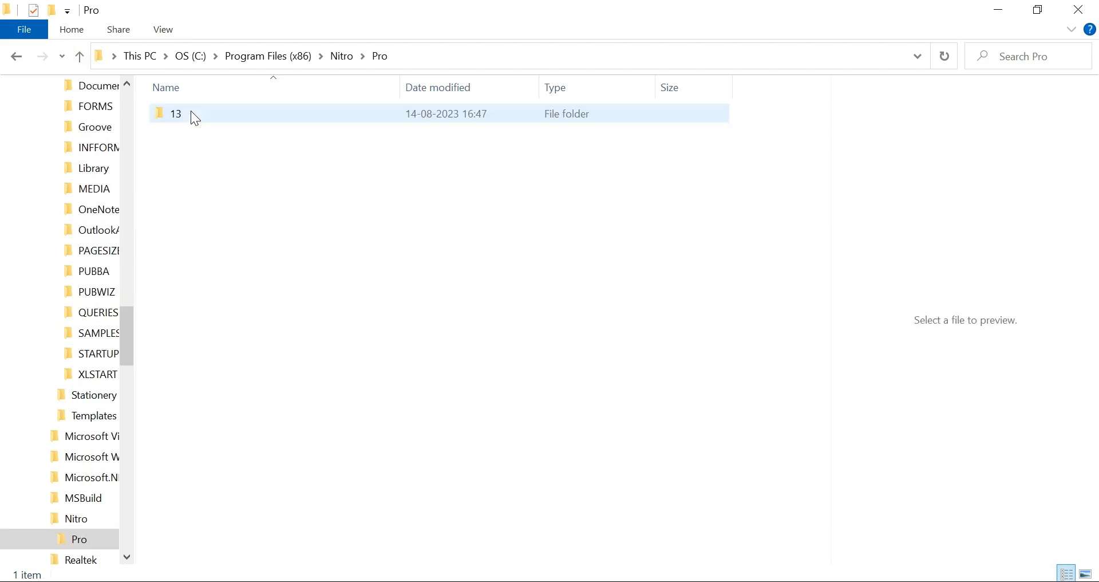
pyautogui.doubleClick(191, 114)
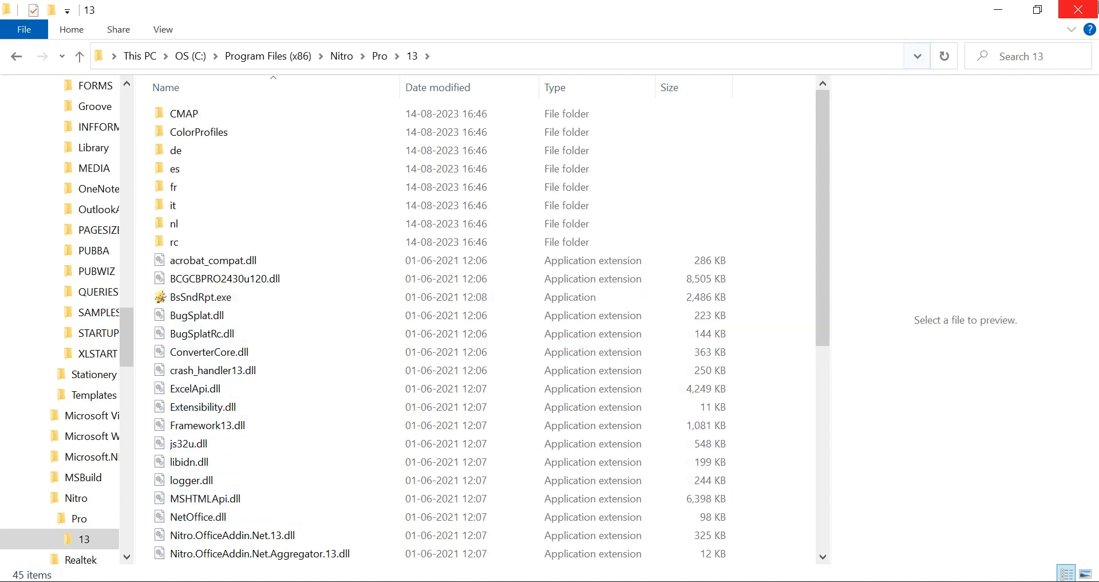
# - Close File Explorer, switch back to Paint and look at the printing options again
pyautogui.click(1079, 10)
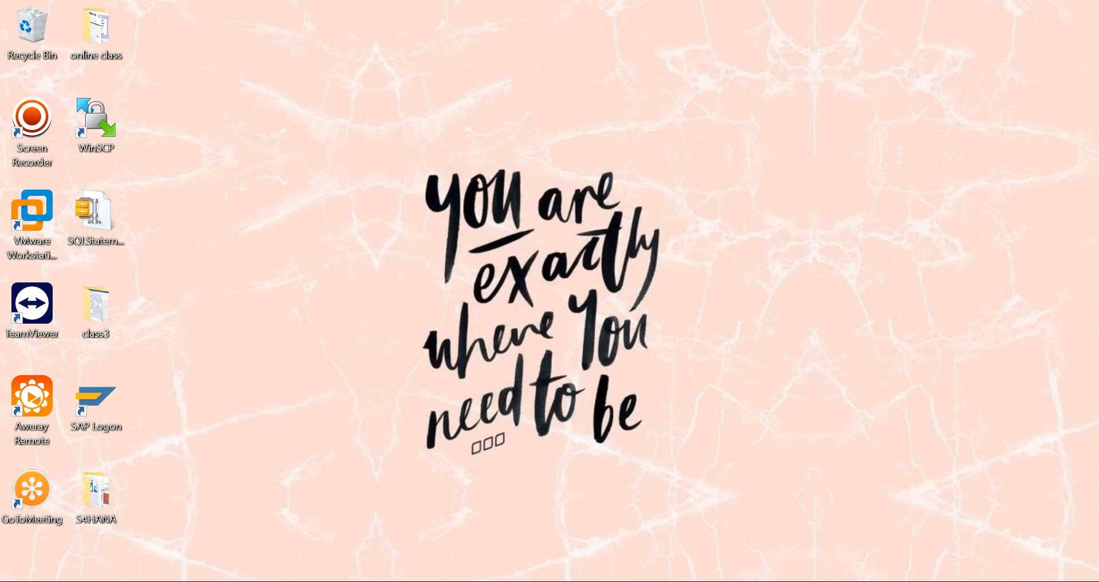
pyautogui.hotkey('alt', 'Tab')
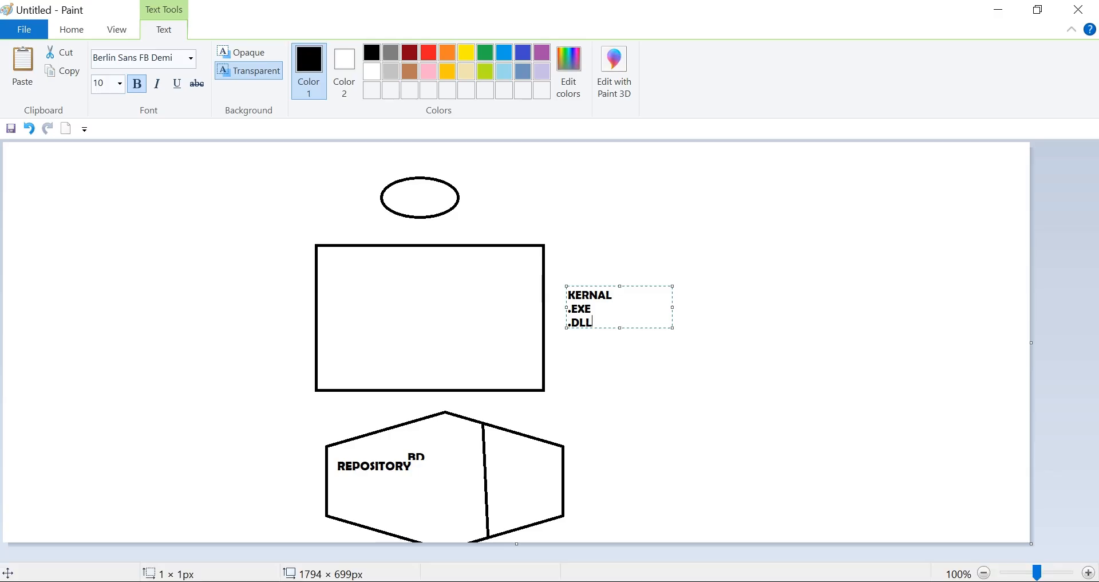
pyautogui.click(17, 32)
pyautogui.moveTo(77, 221)
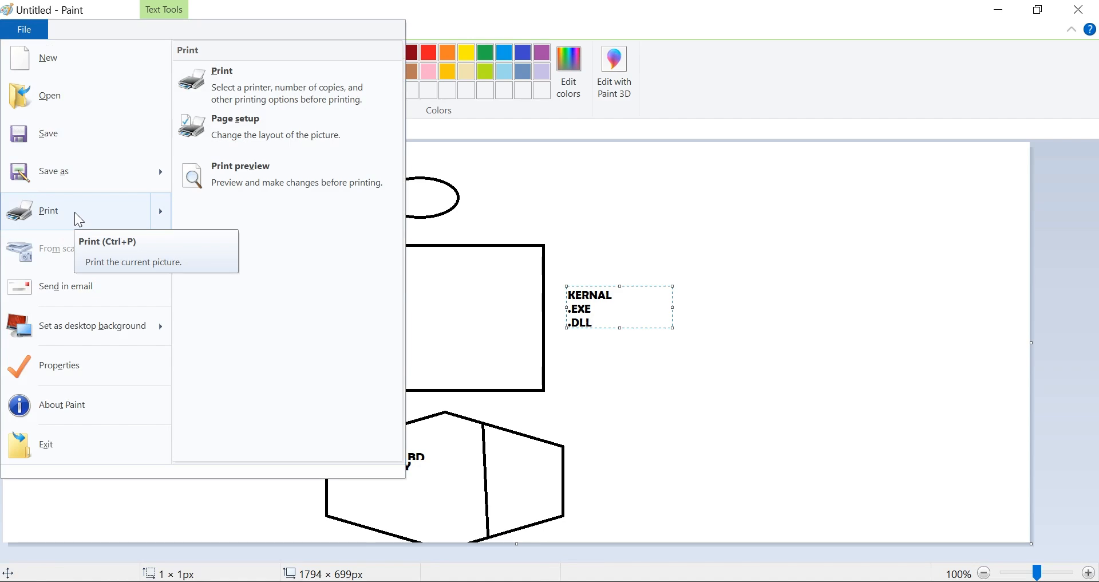
pyautogui.click(676, 189)
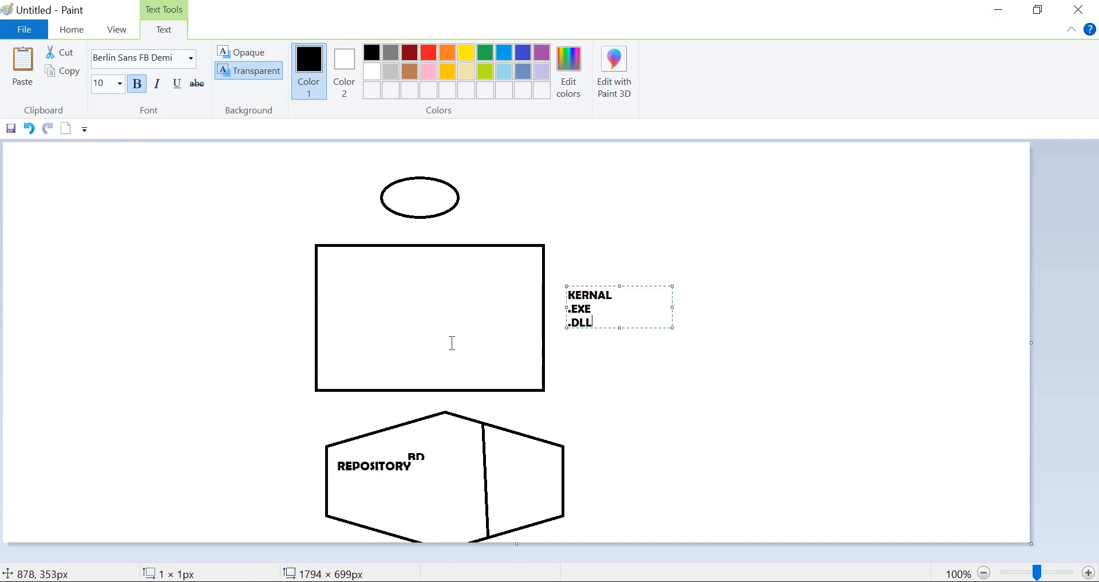
# - Start a new blank picture without saving the current drawing
pyautogui.click(29, 27)
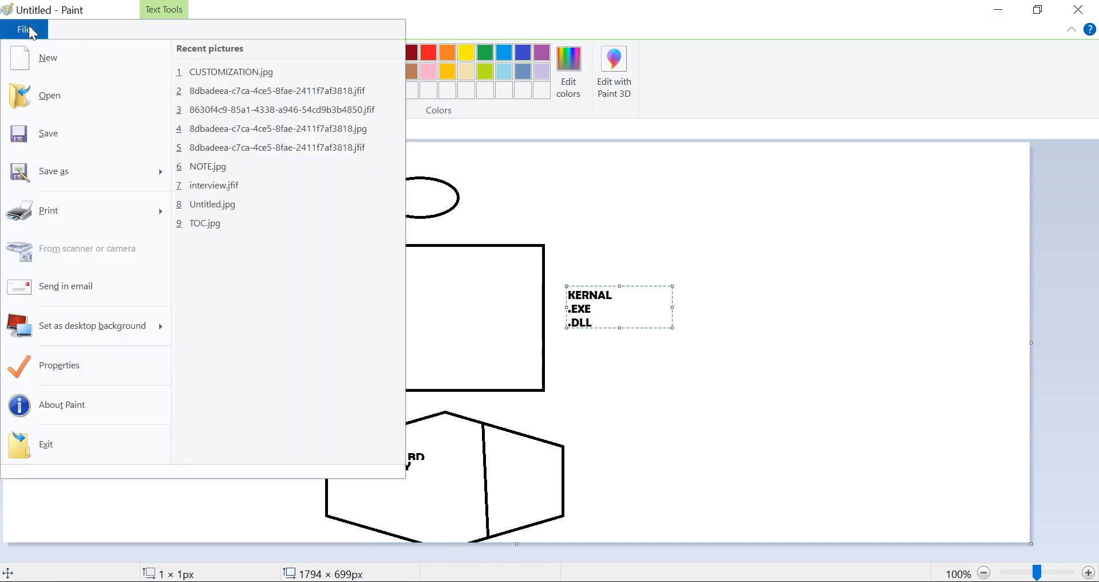
pyautogui.click(56, 58)
pyautogui.click(571, 303)
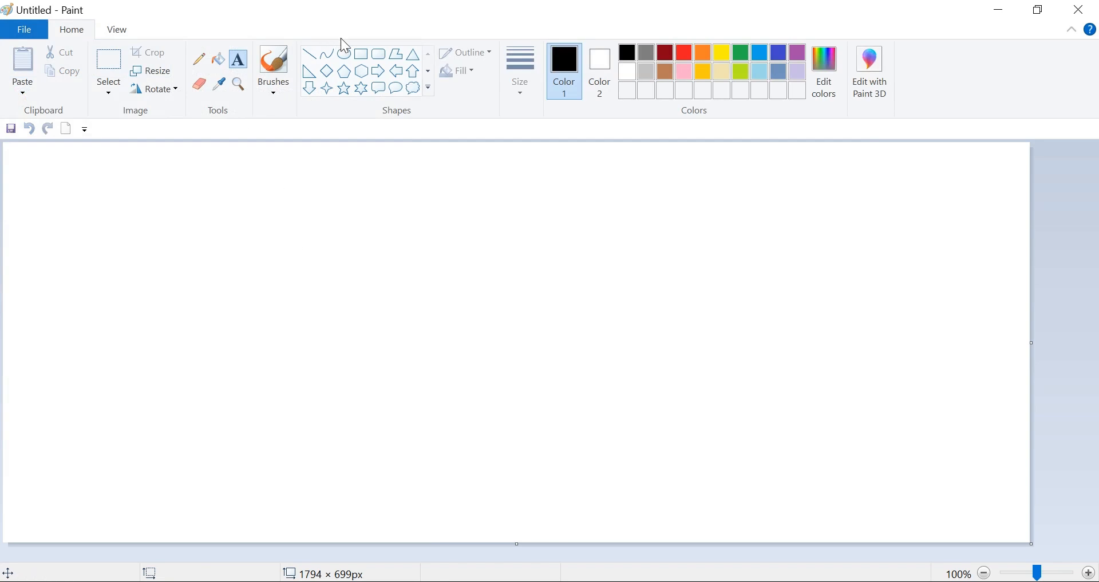
# - Draw an ellipse about 122 × 89 px near the canvas's upper edge and a rectangle about 363 × 191 px below it
pyautogui.click(345, 54)
pyautogui.moveTo(314, 158); pyautogui.dragTo(385, 209)
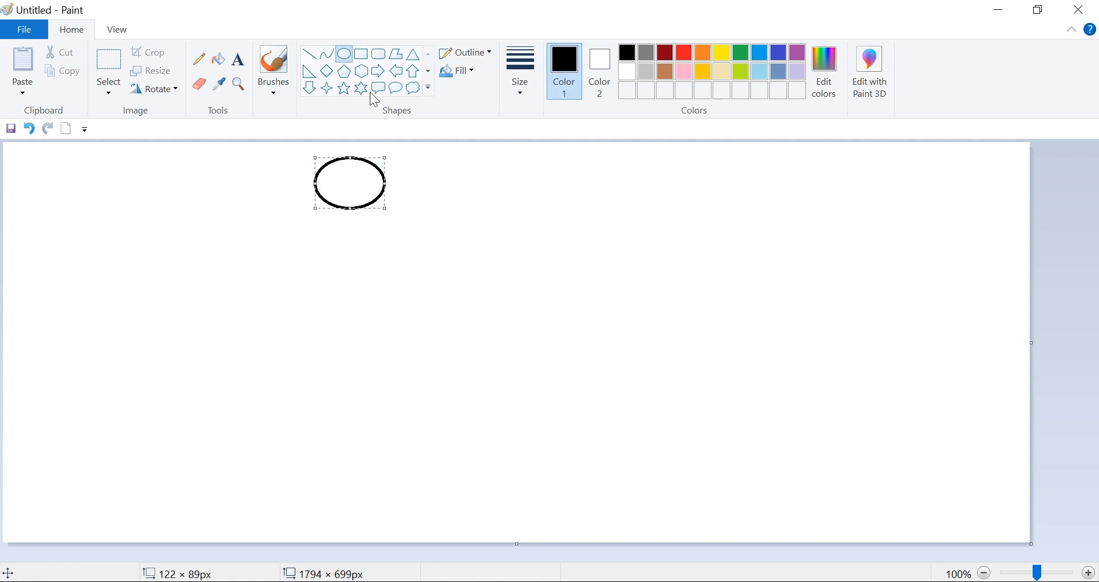
pyautogui.click(361, 54)
pyautogui.moveTo(258, 256); pyautogui.dragTo(465, 365)
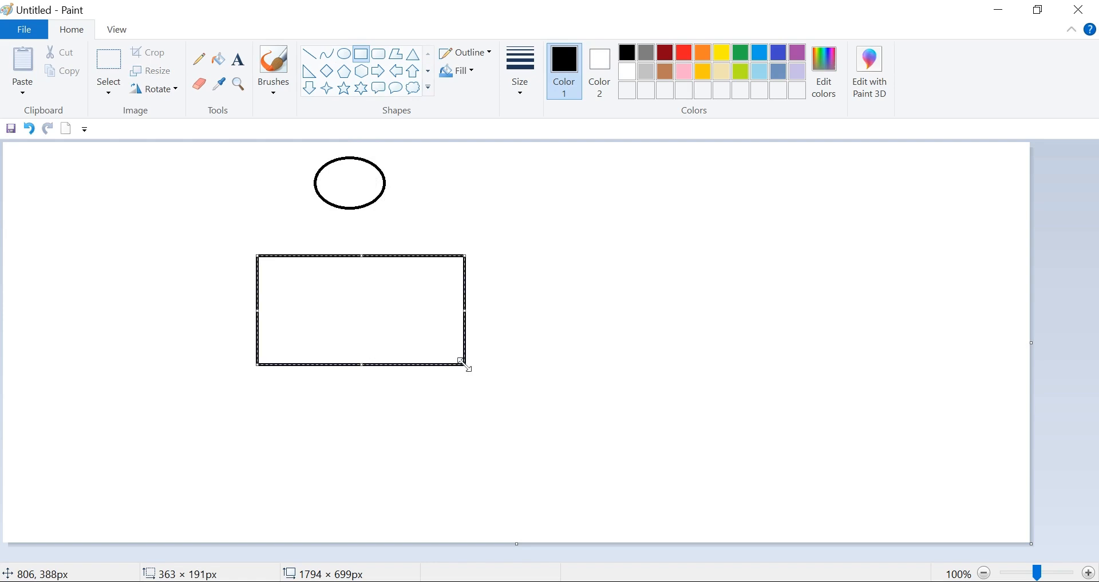
# - Draw a hexagon about 386 × 249 px below the rectangle and divide it into three sections with two near-vertical lines
pyautogui.click(362, 71)
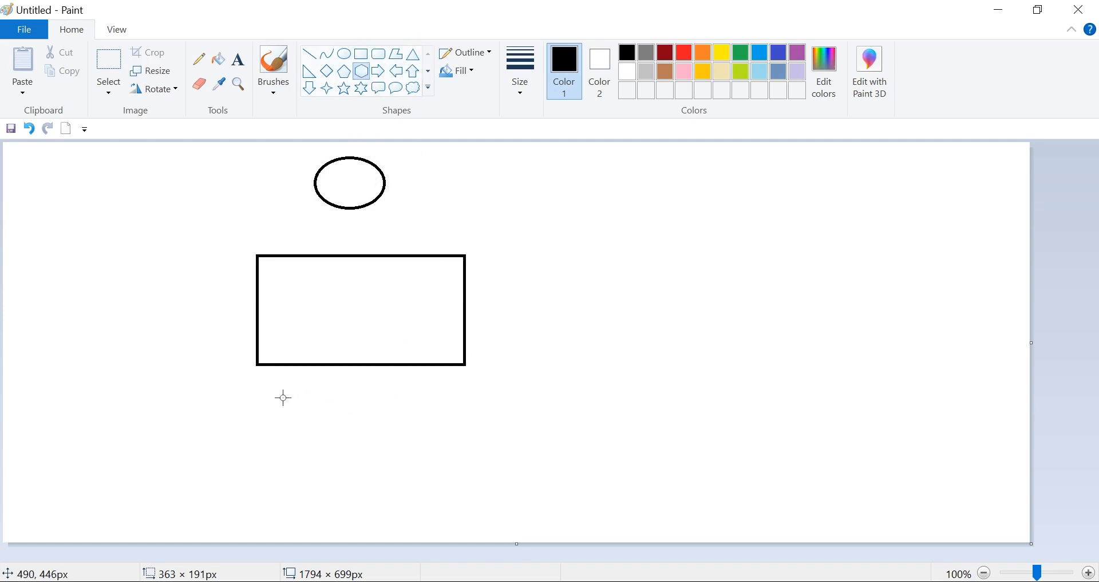
pyautogui.moveTo(273, 393); pyautogui.dragTo(493, 536)
pyautogui.click(309, 55)
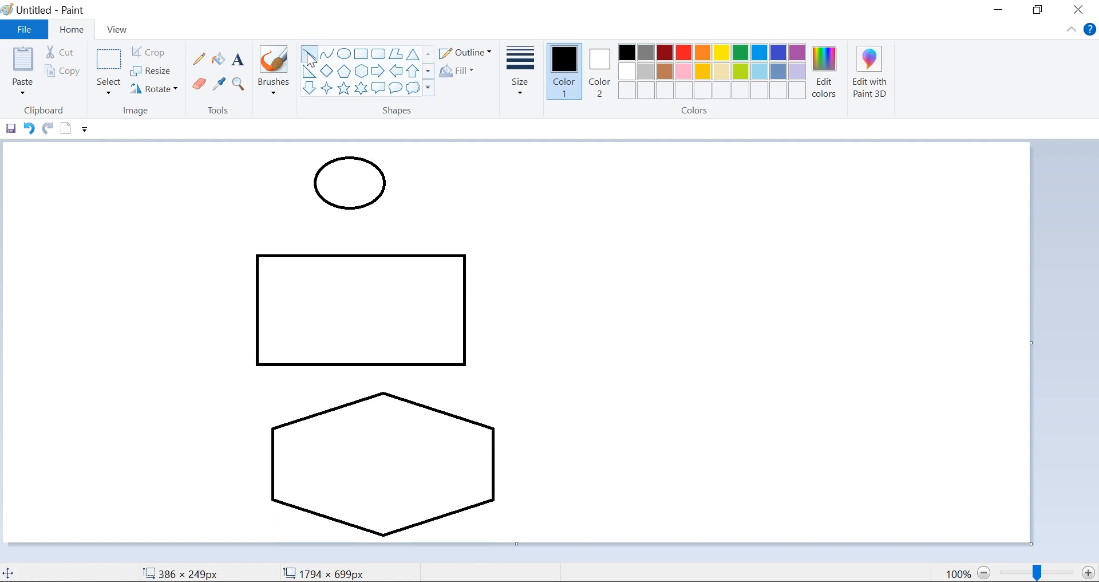
pyautogui.moveTo(421, 407); pyautogui.dragTo(422, 521)
pyautogui.moveTo(332, 407); pyautogui.dragTo(329, 519)
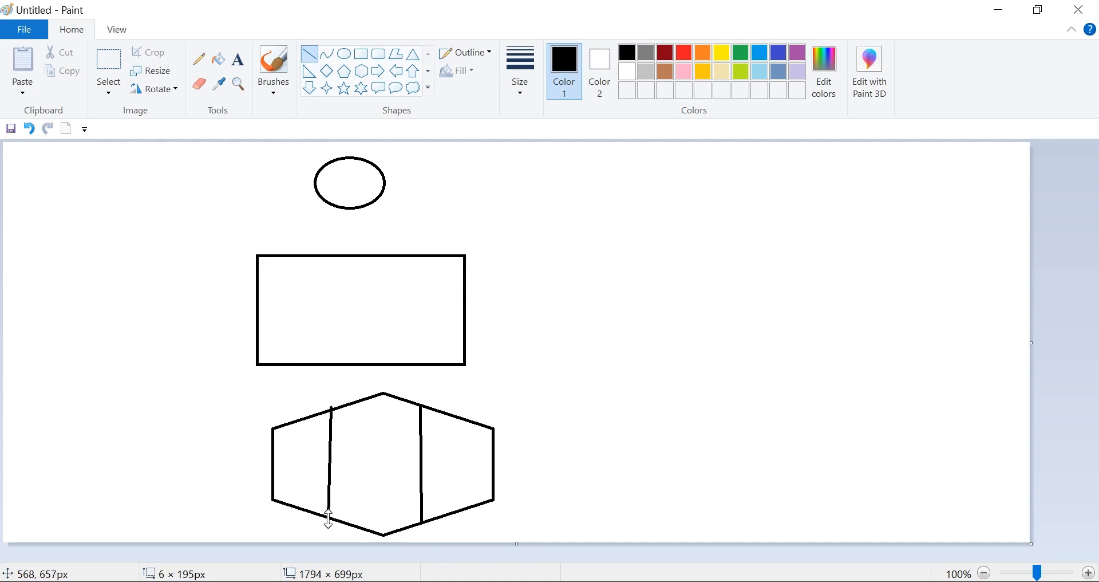
# - Label the hexagon's right section "DB REPOSITORY" on two lines at font size 8
pyautogui.click(239, 59)
pyautogui.click(343, 443)
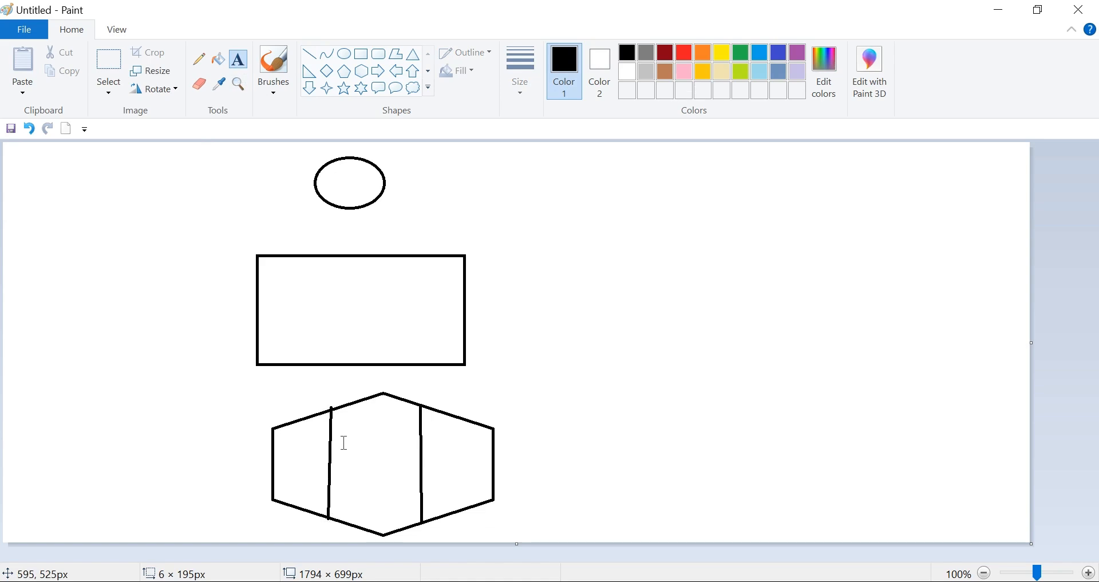
pyautogui.click(433, 466)
pyautogui.click(433, 466)
pyautogui.write('DB')
pyautogui.press('Return')
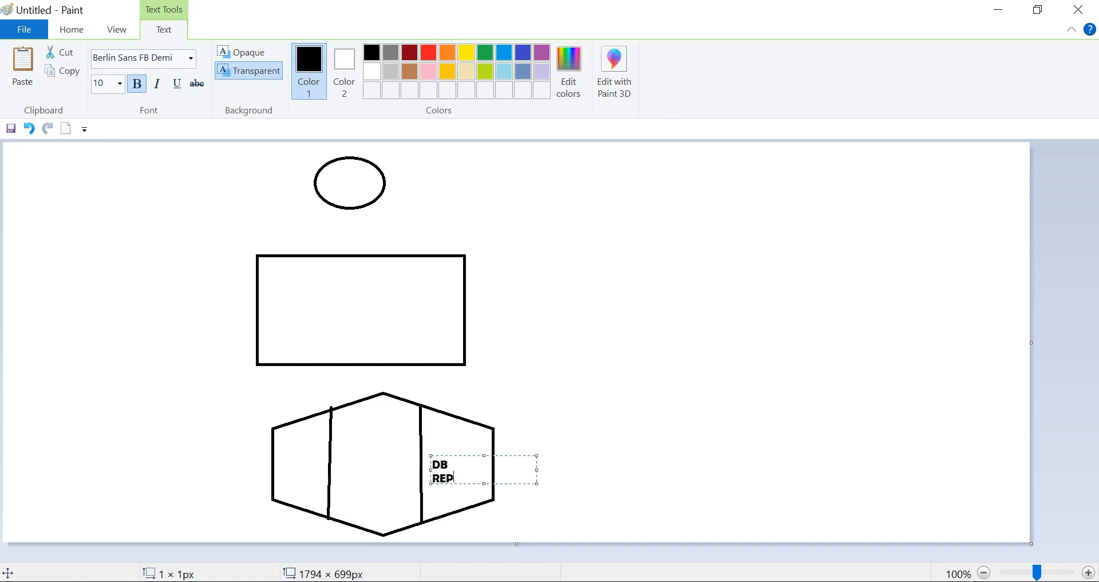
pyautogui.write('REPOSITORY')
pyautogui.moveTo(522, 478); pyautogui.dragTo(430, 461)
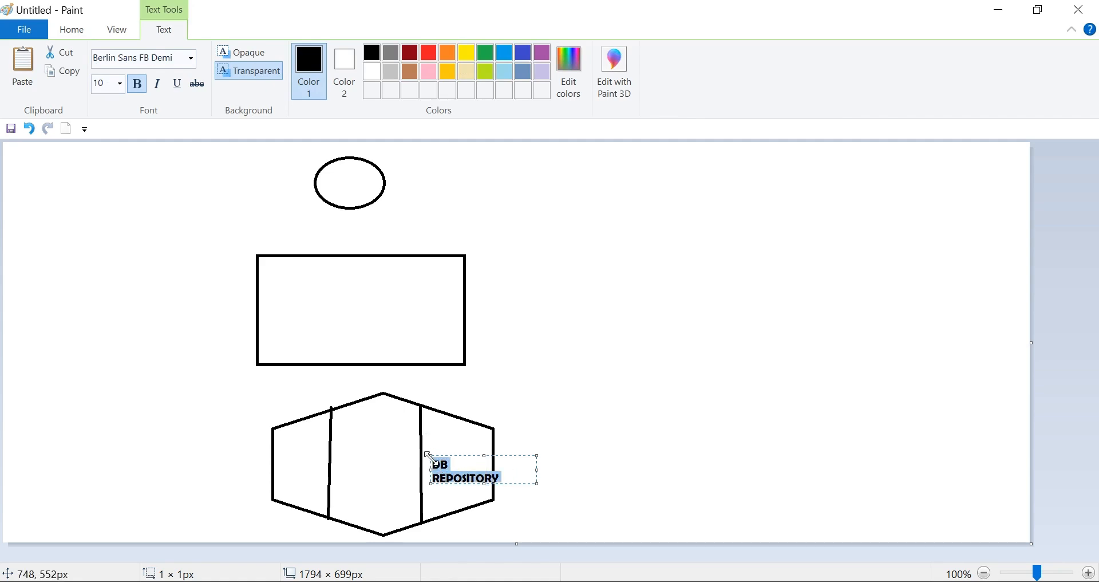
pyautogui.click(120, 85)
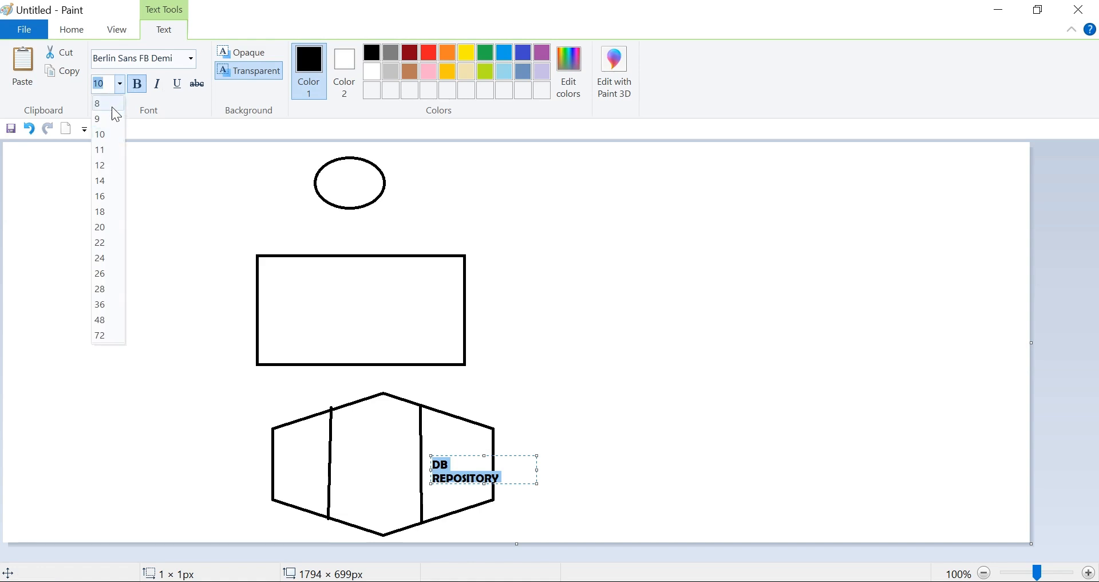
pyautogui.click(106, 103)
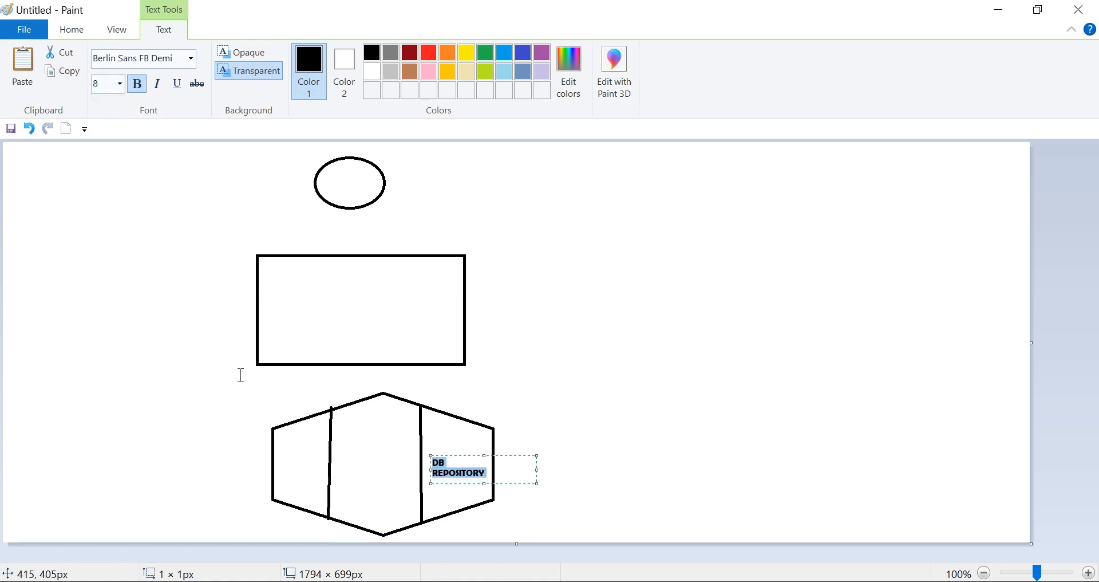
# - Label the hexagon's middle section "BUSINESS DATA"
pyautogui.click(342, 458)
pyautogui.click(341, 458)
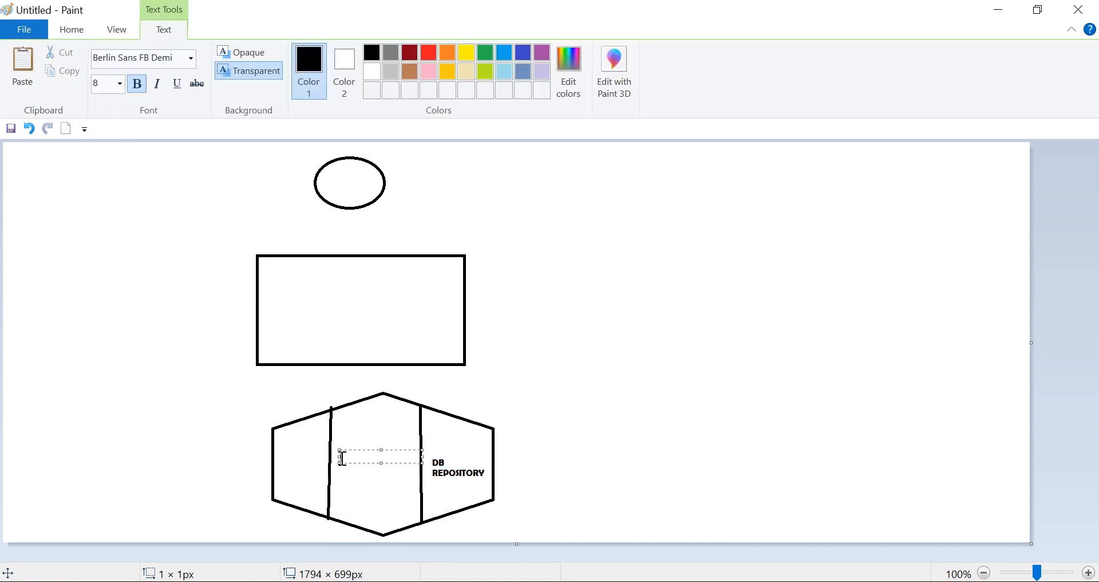
pyautogui.write('BUSINESS DATA')
# - Label the hexagon's left section "SAP REPOSITORY" and "DATA DICTIONARY", breaking the words onto separate lines with a blank line between the labels
pyautogui.click(279, 443)
pyautogui.click(280, 442)
pyautogui.write('SAP RE')
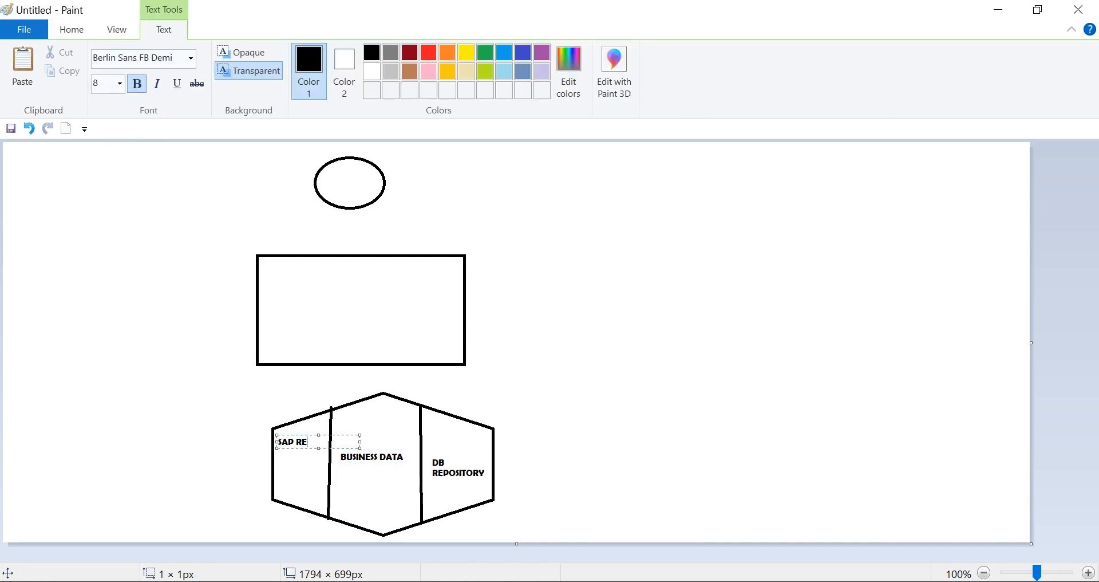
pyautogui.write('POSITORY')
pyautogui.press('Return')
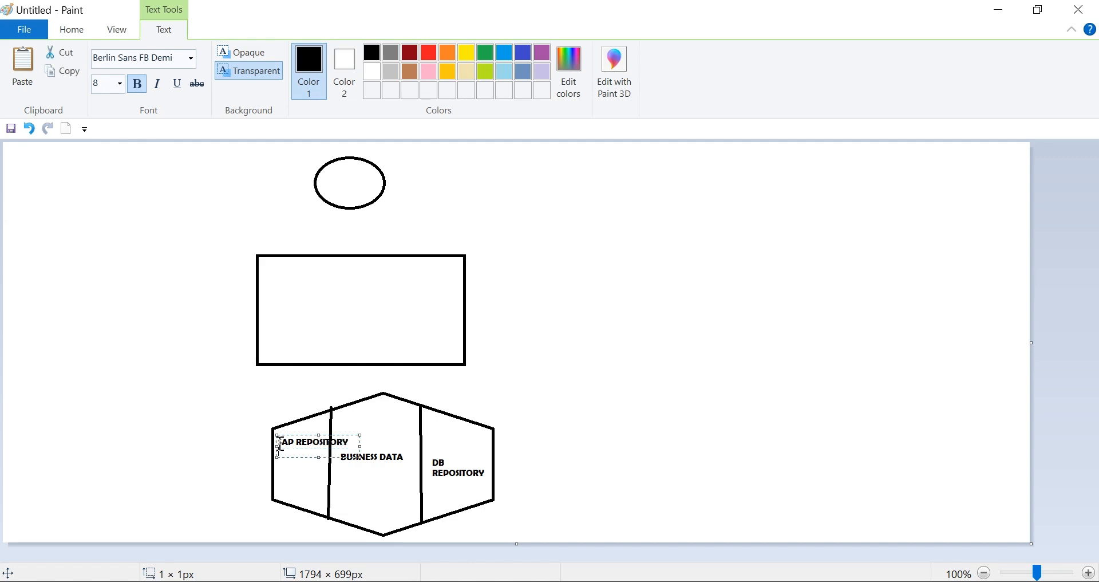
pyautogui.press('Return')
pyautogui.write('DATA DICTIONARY')
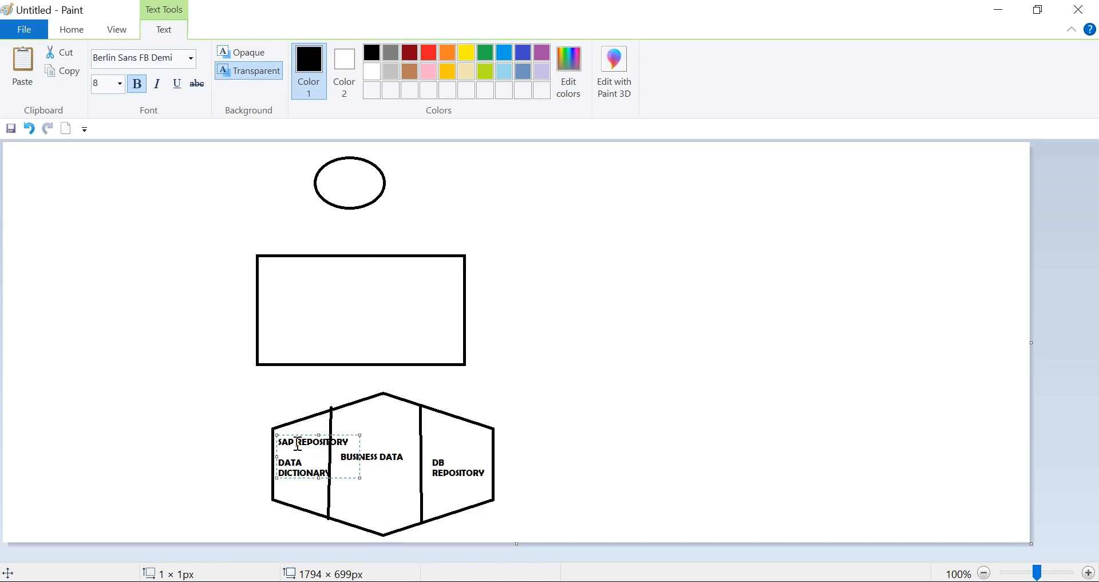
pyautogui.press('Return')
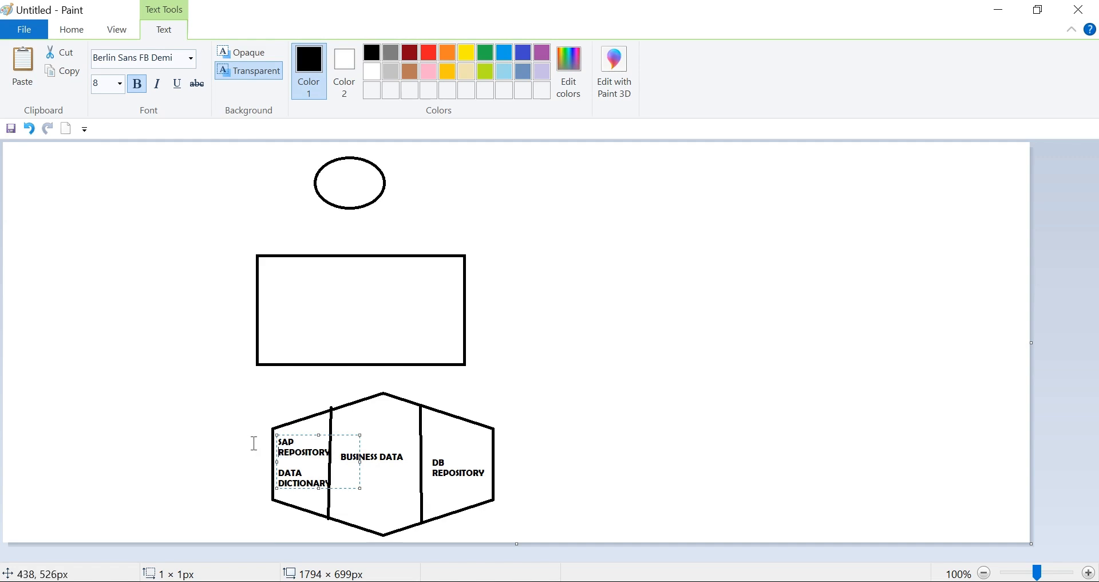
# - Add a text list beside the hexagon's left edge reading PROGRAMS, REPORTS, SCREENS, MENU OPTIONS and PRINTER, one per line
pyautogui.click(174, 441)
pyautogui.click(175, 441)
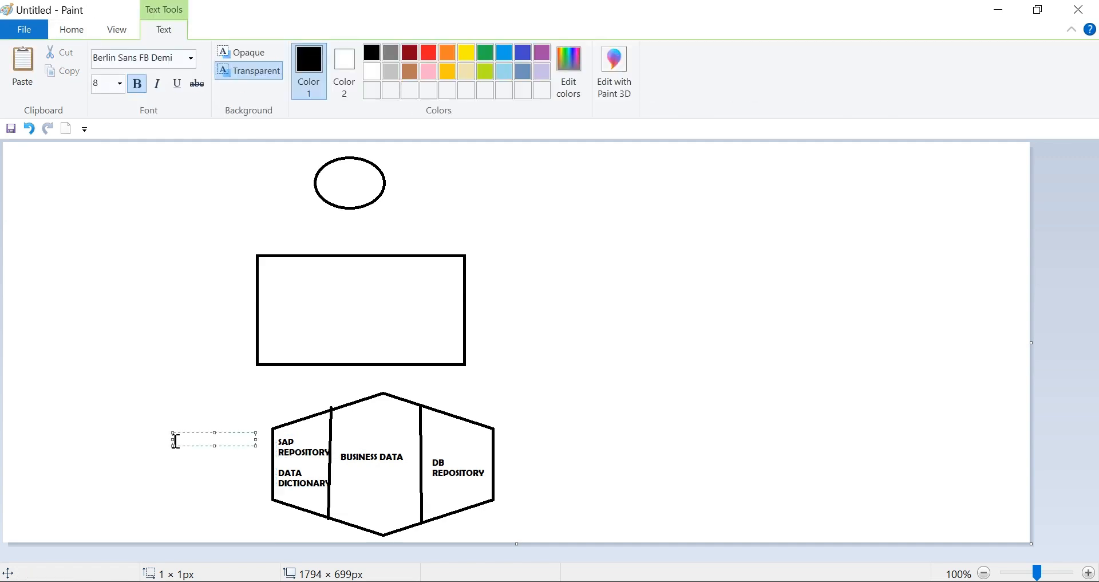
pyautogui.write('PROGRAMS')
pyautogui.press('Return')
pyautogui.write('REPORTS')
pyautogui.press('Return')
pyautogui.write('SCREENS')
pyautogui.press('Return')
pyautogui.write('MENU O')
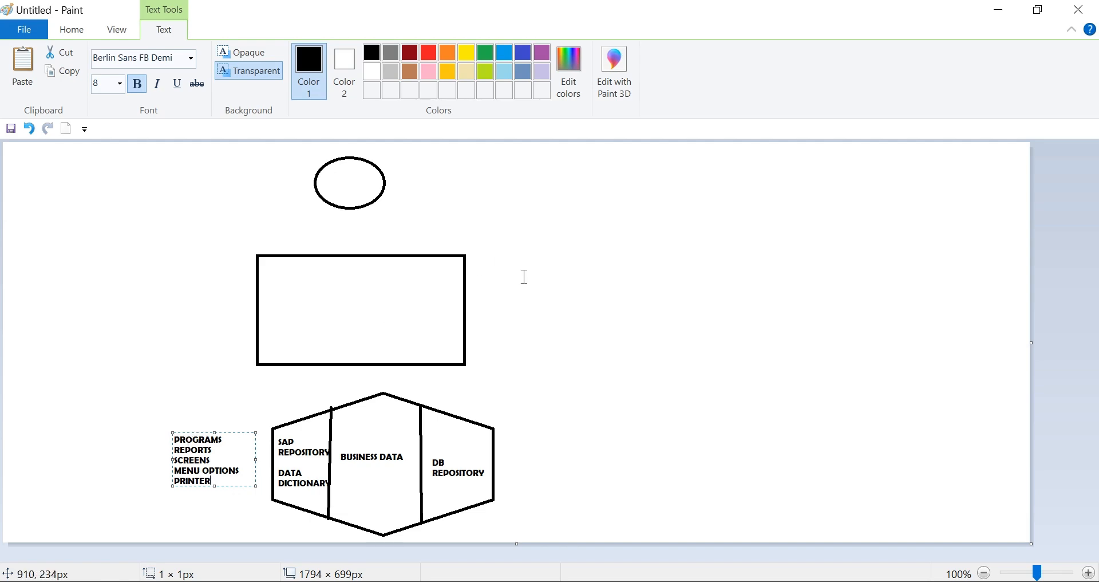
pyautogui.click(482, 298)
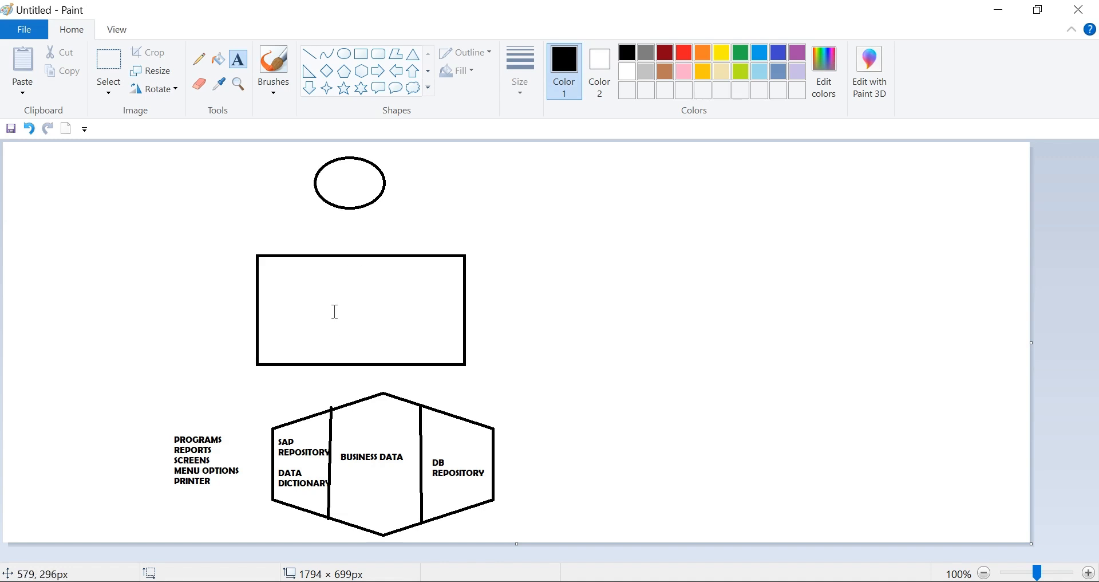
# - Draw three more rectangles, each about 270 px wide and 190 px high, in a row to the right of the existing rectangle
pyautogui.click(362, 57)
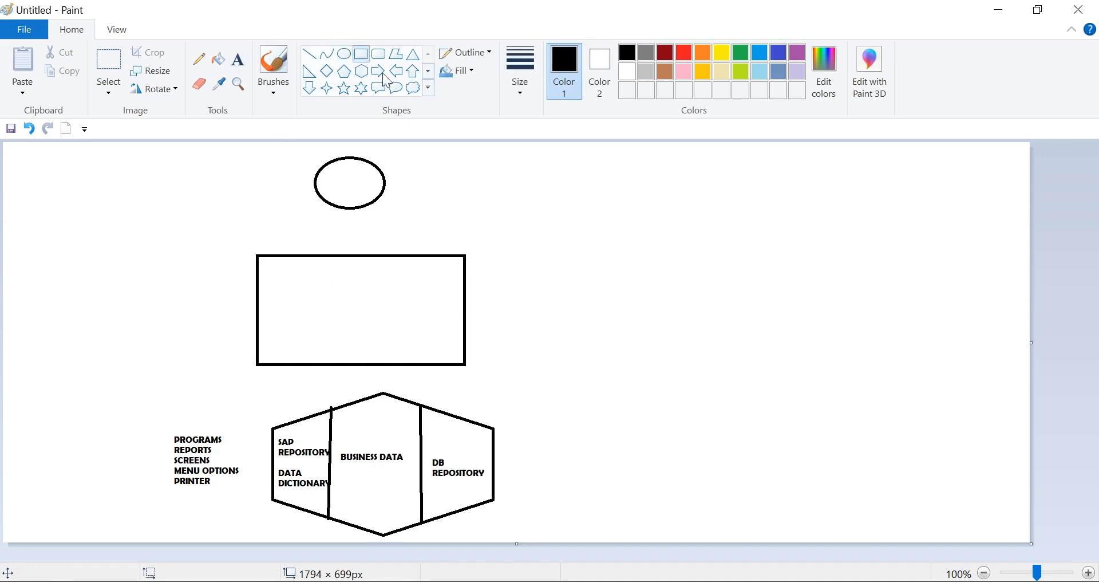
pyautogui.moveTo(478, 256); pyautogui.dragTo(632, 361)
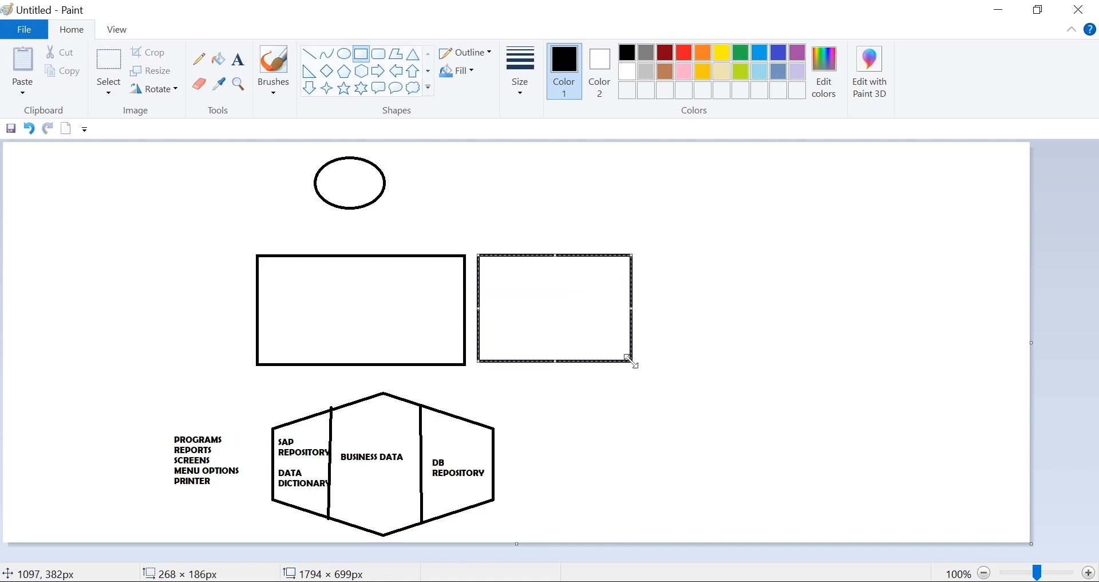
pyautogui.moveTo(648, 250); pyautogui.dragTo(806, 359)
pyautogui.moveTo(822, 247); pyautogui.dragTo(977, 359)
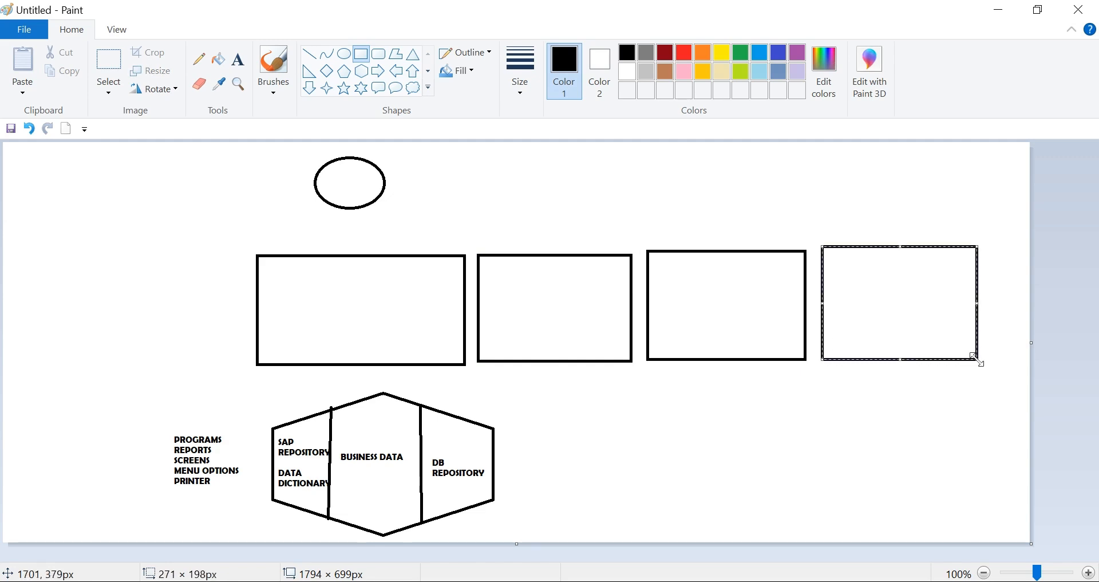
# - Draw small ellipses above the new rectangles: one over the first, two over the second and three over the third
pyautogui.click(344, 53)
pyautogui.moveTo(503, 162); pyautogui.dragTo(563, 196)
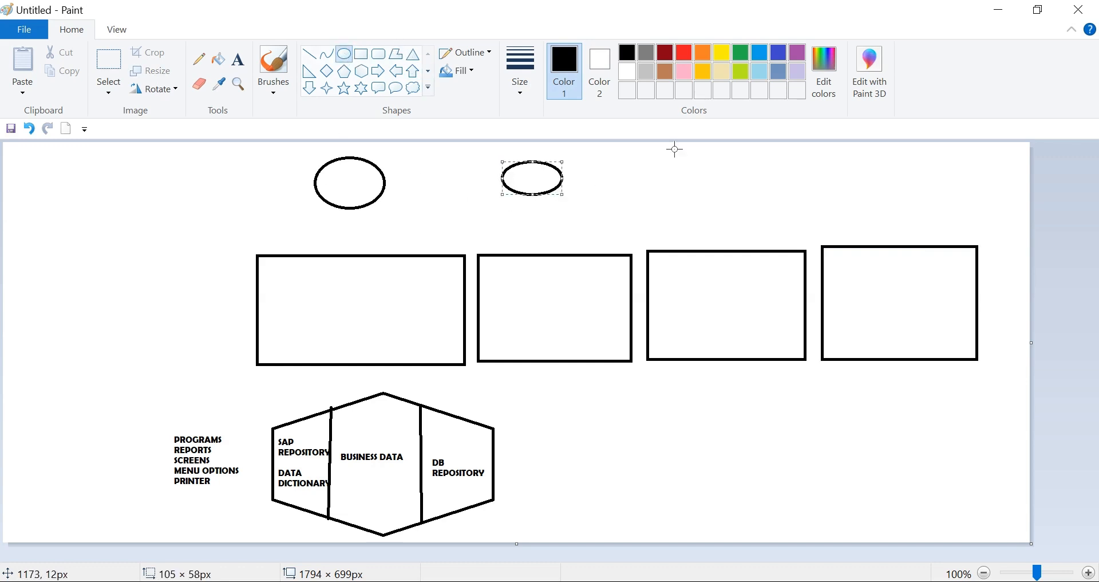
pyautogui.moveTo(651, 160)
pyautogui.mouseDown()
pyautogui.moveTo(672, 182)
pyautogui.moveTo(691, 161)
pyautogui.moveTo(729, 184)
pyautogui.mouseUp()
pyautogui.moveTo(824, 162); pyautogui.dragTo(940, 184)
pyautogui.click(911, 164)
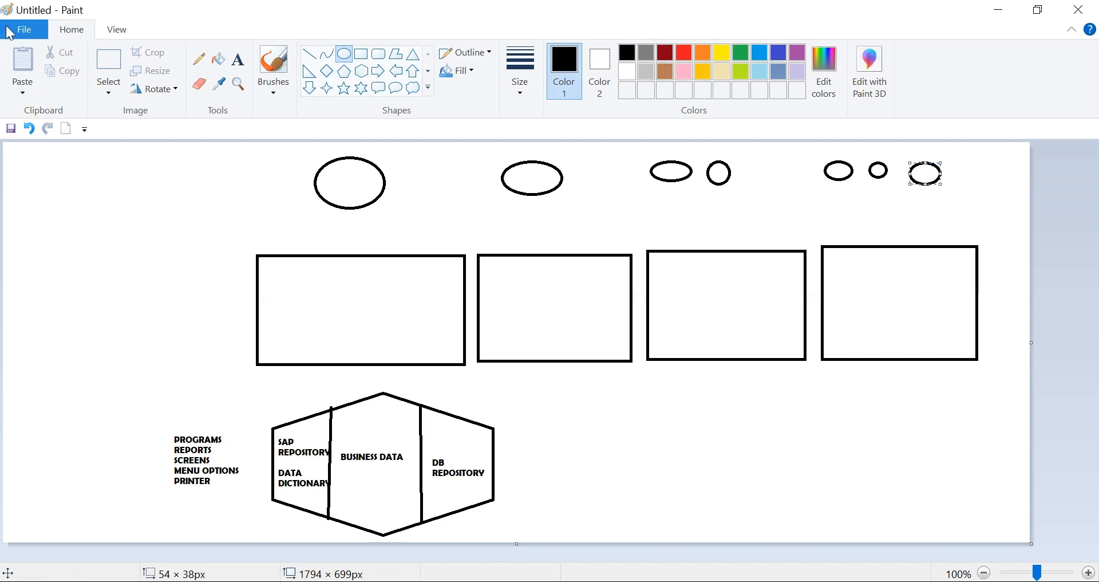
pyautogui.click(24, 30)
pyautogui.click(53, 61)
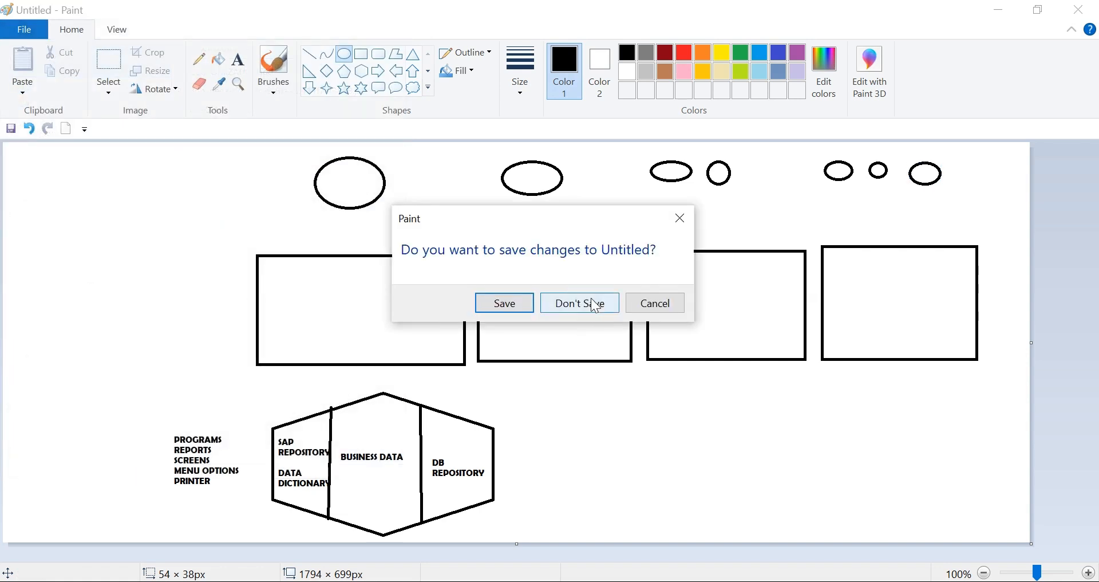
pyautogui.click(681, 216)
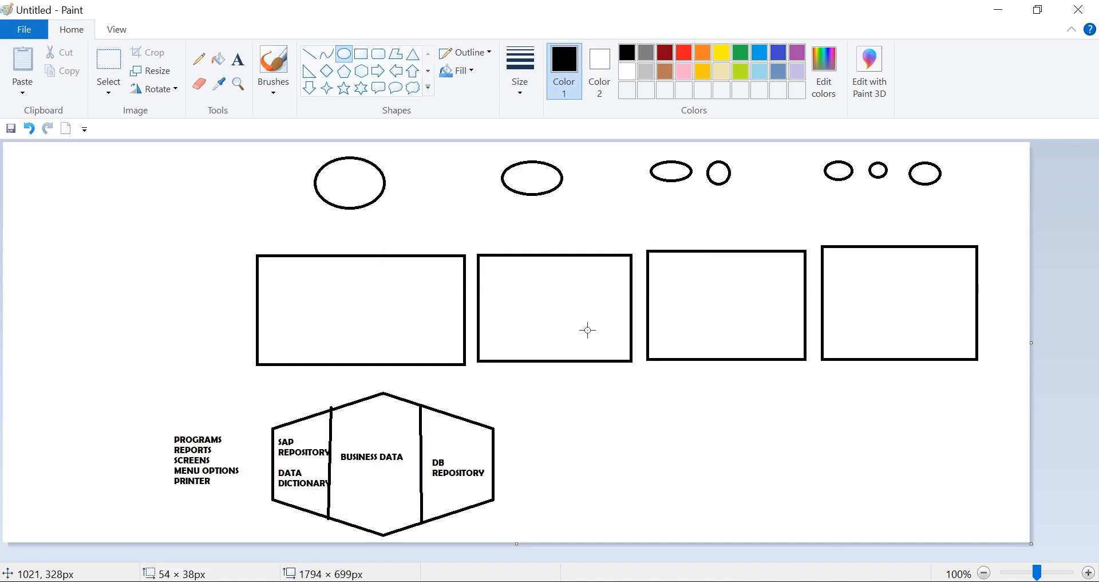
# - Start a new blank picture, discarding the four-rectangle diagram without saving
pyautogui.click(23, 30)
pyautogui.click(54, 58)
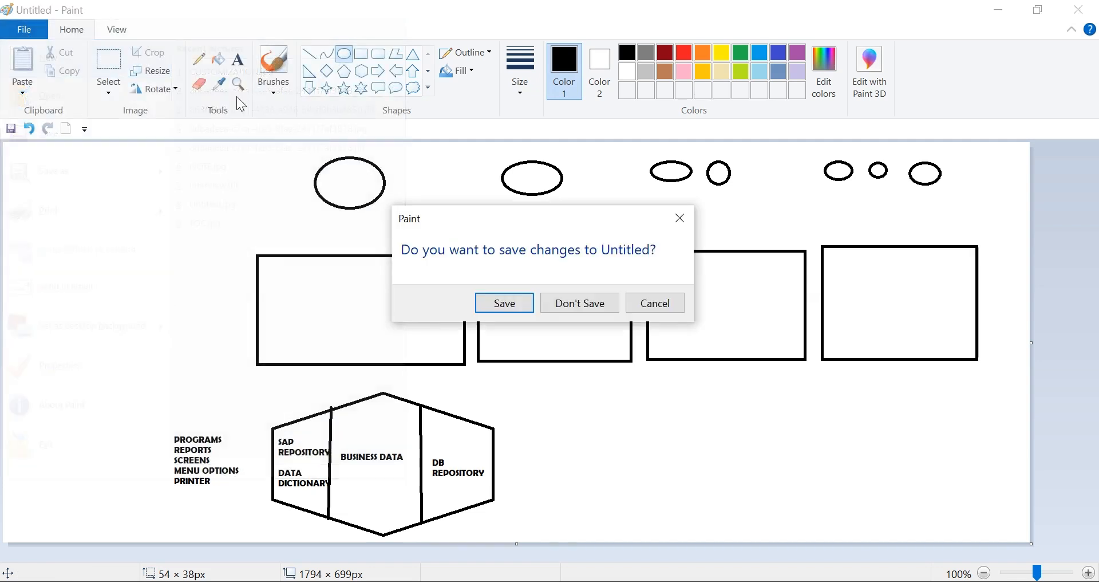
pyautogui.click(599, 316)
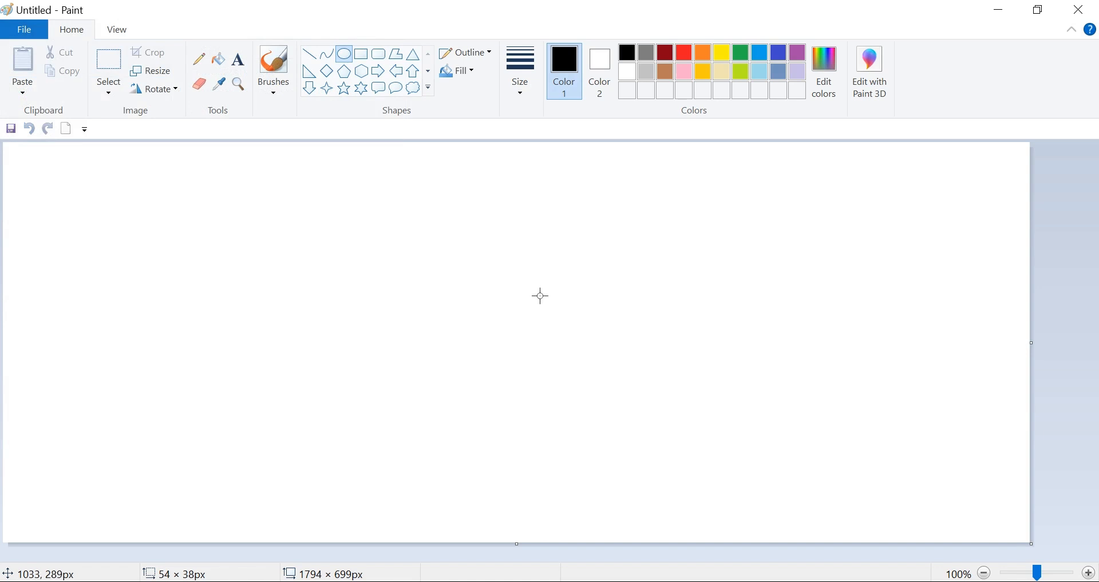
# - Draw a wide ellipse about 713 × 154 px near the canvas's lower edge and label it "BIRYANI"
pyautogui.click(346, 55)
pyautogui.moveTo(288, 418); pyautogui.dragTo(697, 506)
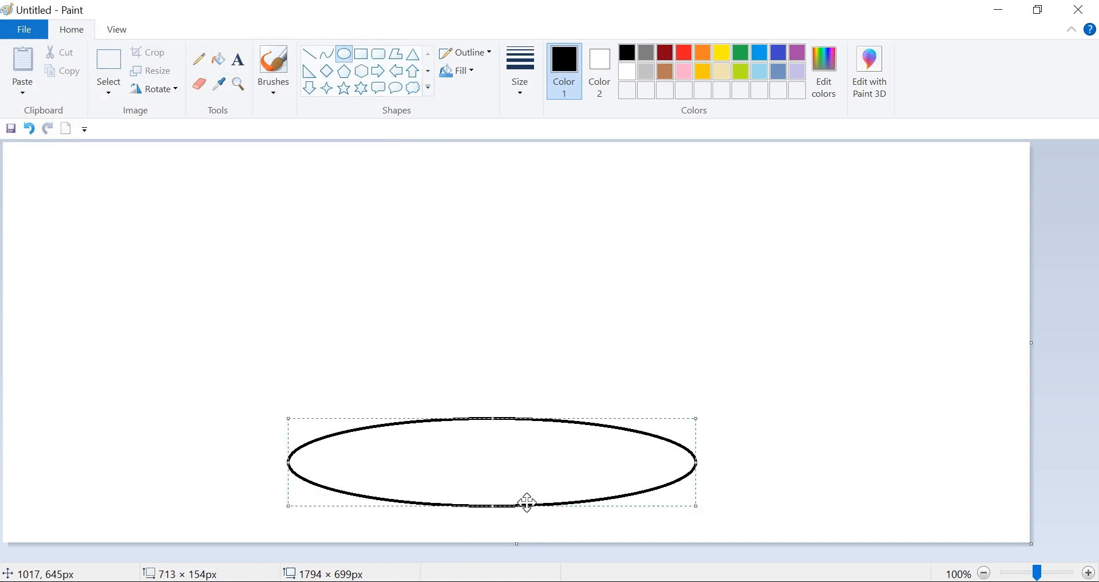
pyautogui.click(241, 62)
pyautogui.click(400, 450)
pyautogui.write('BIRY')
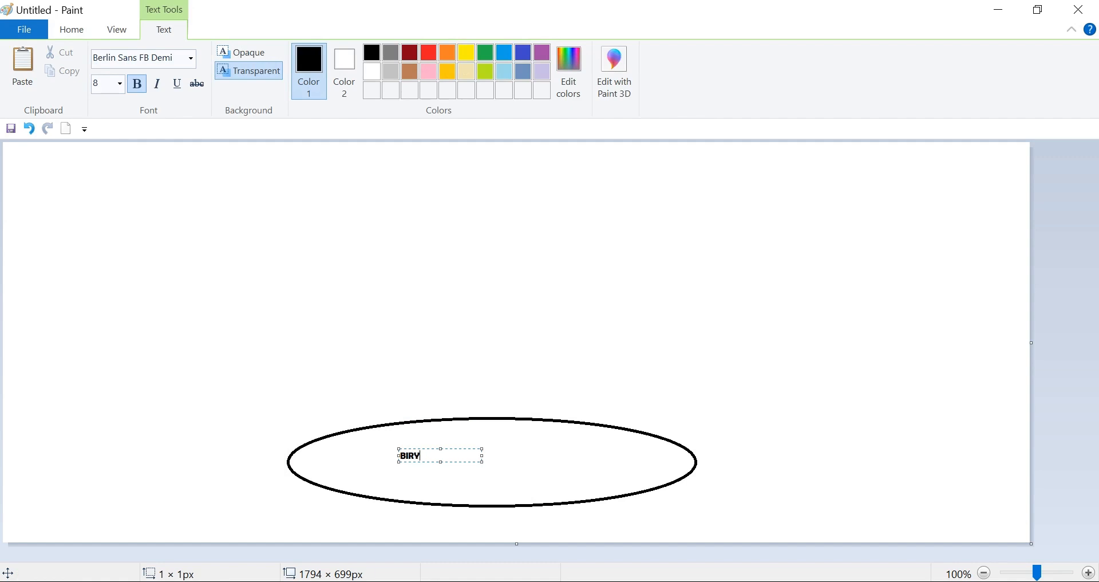
pyautogui.click(24, 31)
pyautogui.click(515, 305)
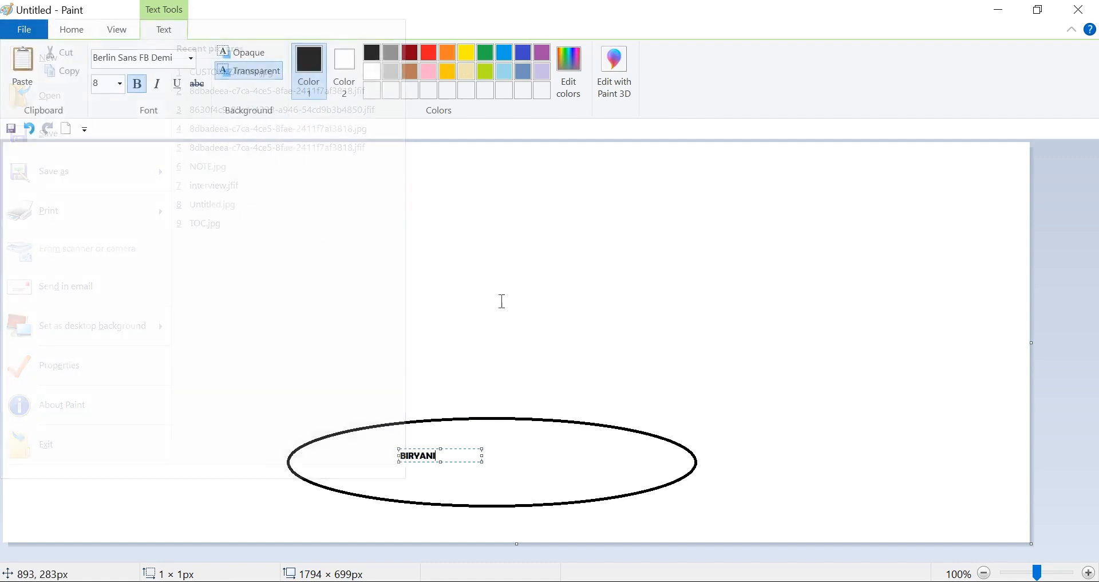
# - Draw a row of five small ellipses along the canvas's upper edge
pyautogui.click(73, 30)
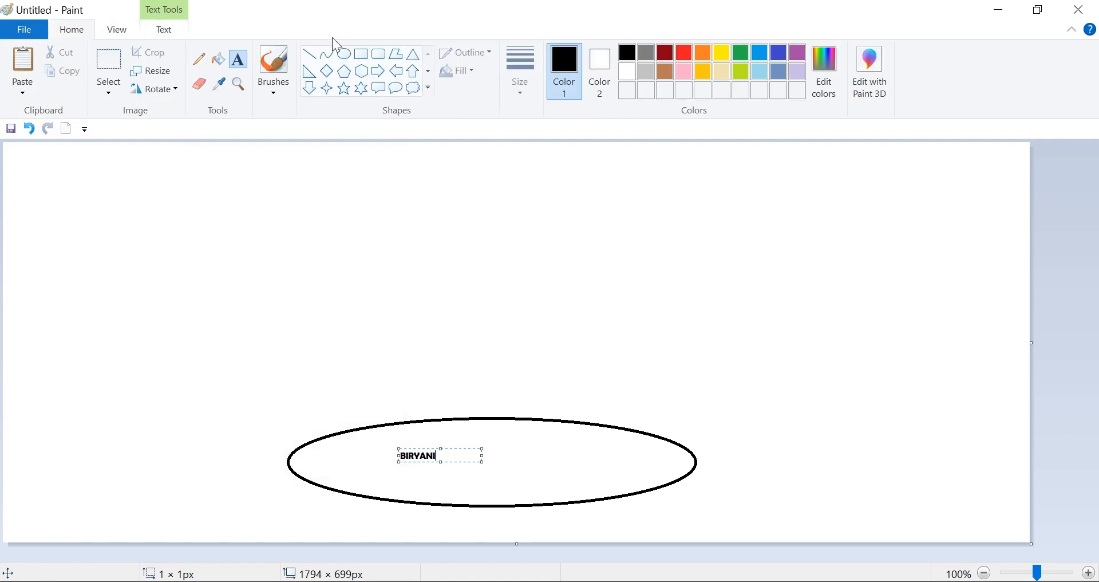
pyautogui.click(344, 52)
pyautogui.moveTo(214, 158); pyautogui.dragTo(270, 191)
pyautogui.moveTo(299, 159)
pyautogui.mouseDown()
pyautogui.moveTo(337, 189)
pyautogui.moveTo(373, 160)
pyautogui.moveTo(444, 192)
pyautogui.mouseUp()
pyautogui.moveTo(469, 158); pyautogui.dragTo(534, 184)
pyautogui.click(580, 158)
pyautogui.moveTo(579, 158); pyautogui.dragTo(627, 196)
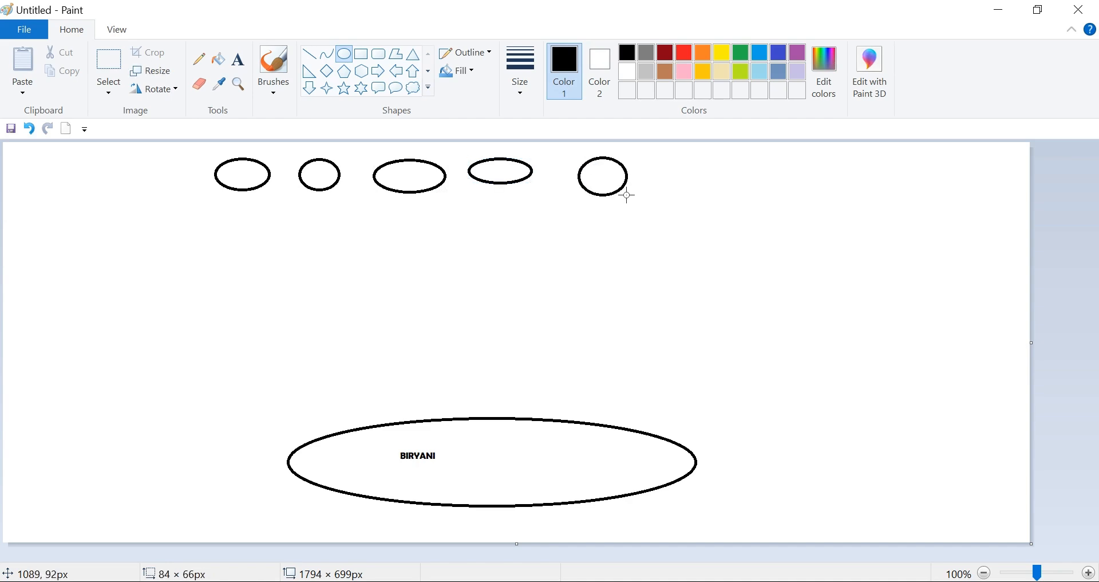
# - Draw a pentagon about 122 × 141 px above the BIRYANI ellipse and extend near-vertical lines from that ellipse's two ends to the canvas's lower edge
pyautogui.click(346, 73)
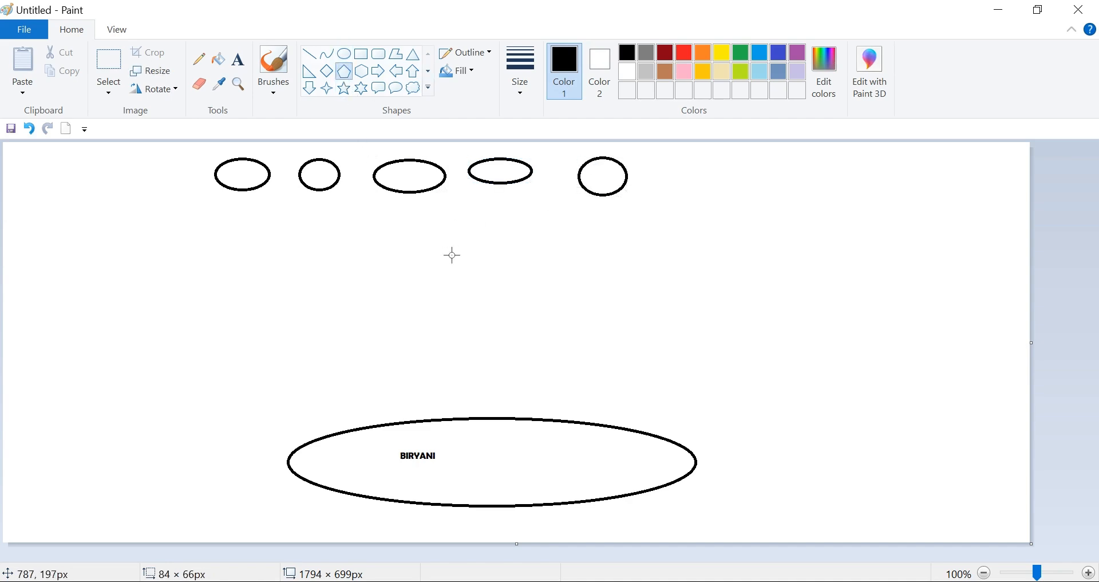
pyautogui.moveTo(430, 252); pyautogui.dragTo(499, 332)
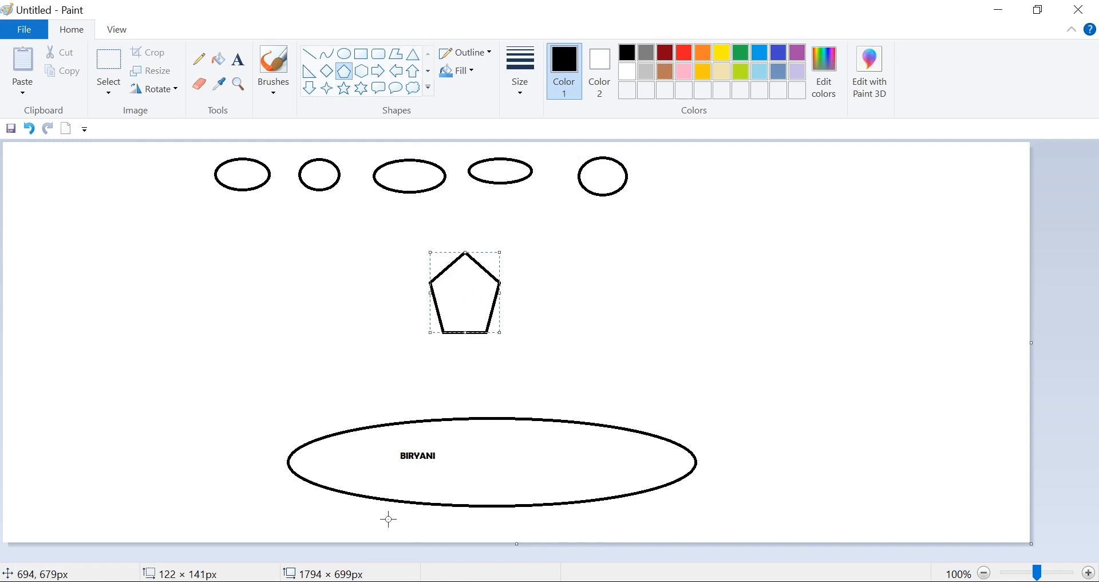
pyautogui.click(309, 54)
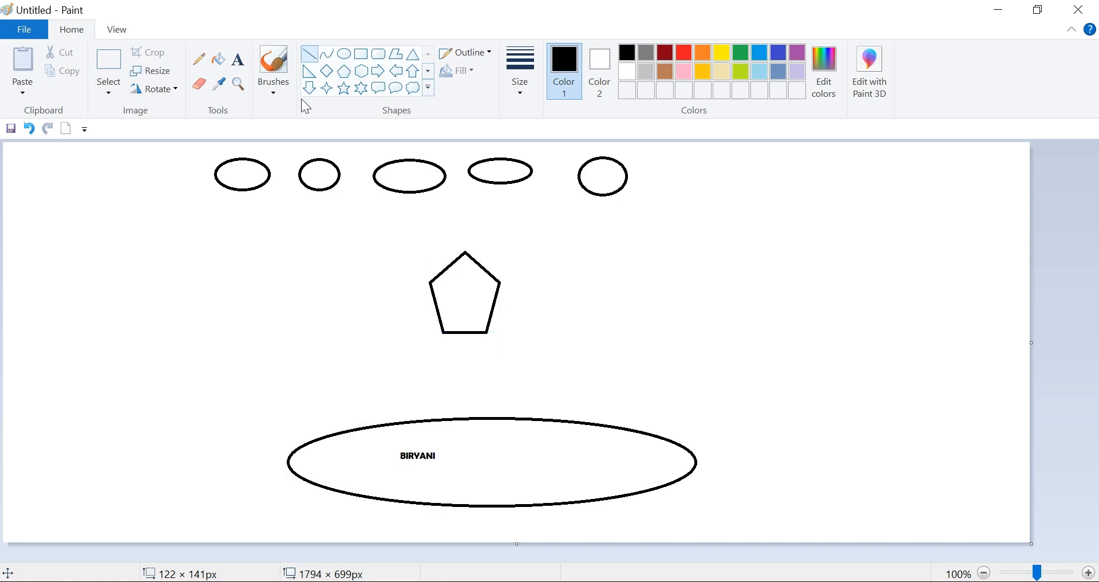
pyautogui.moveTo(288, 459); pyautogui.dragTo(287, 545)
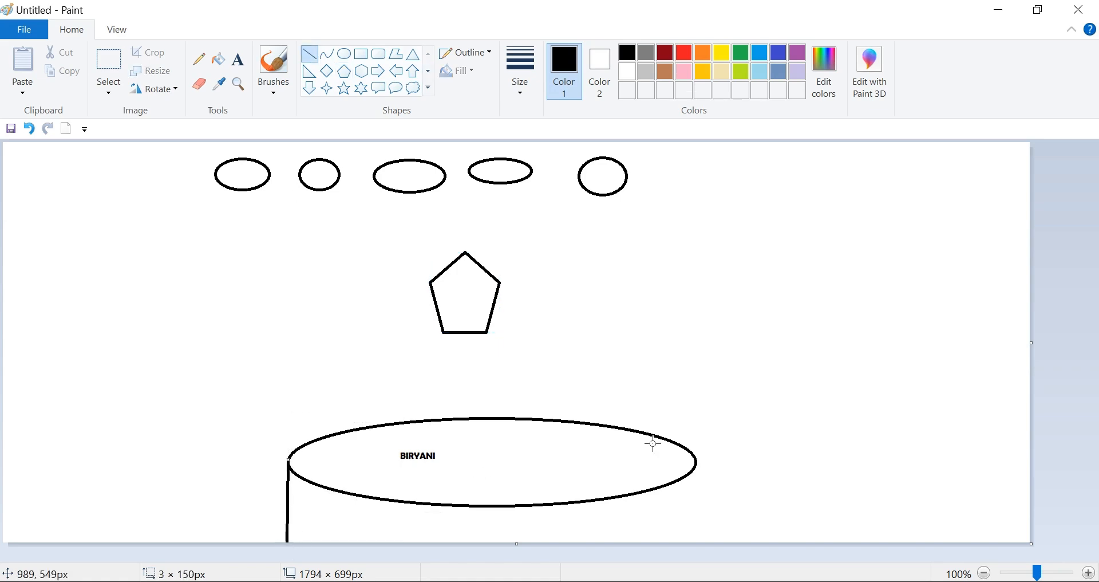
pyautogui.moveTo(698, 471); pyautogui.dragTo(692, 547)
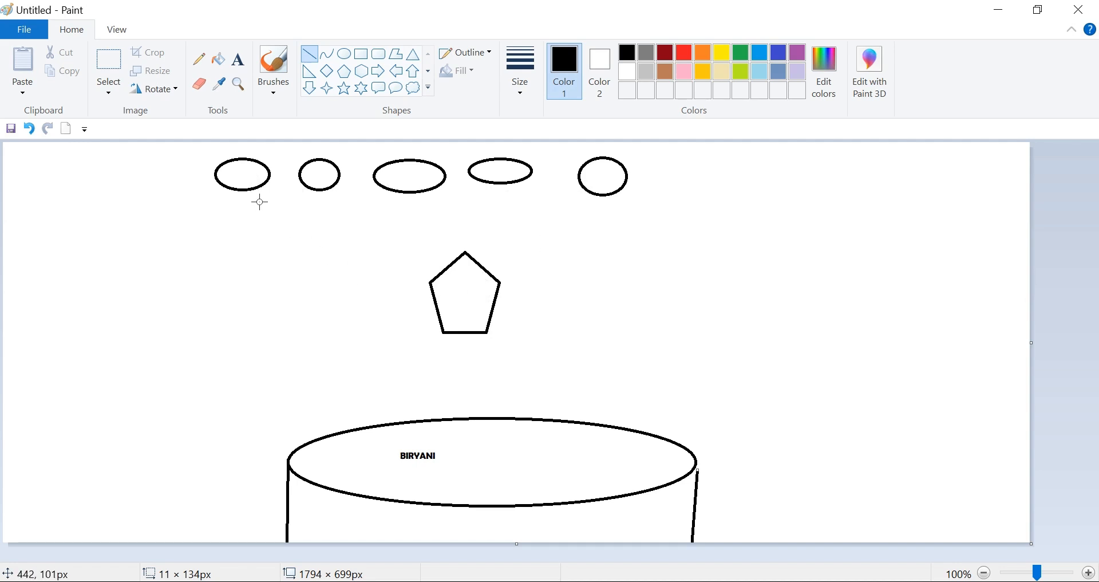
# - Draw a second row of five small ellipses beneath the first row, above the pentagon
pyautogui.click(346, 55)
pyautogui.moveTo(216, 213); pyautogui.dragTo(275, 245)
pyautogui.moveTo(296, 212); pyautogui.dragTo(357, 245)
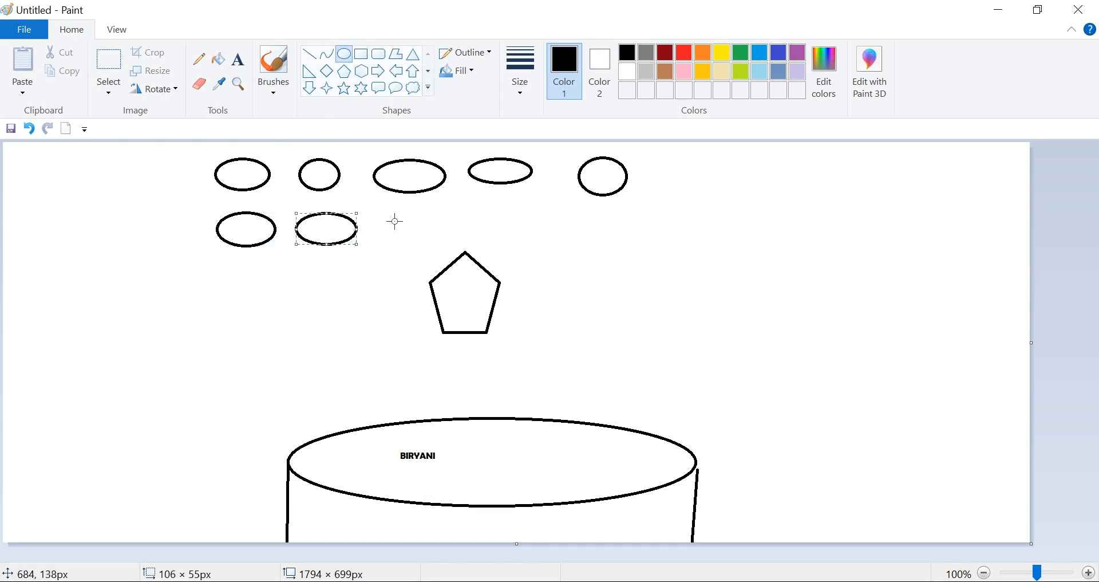
pyautogui.moveTo(387, 214); pyautogui.dragTo(442, 248)
pyautogui.moveTo(471, 210); pyautogui.dragTo(619, 233)
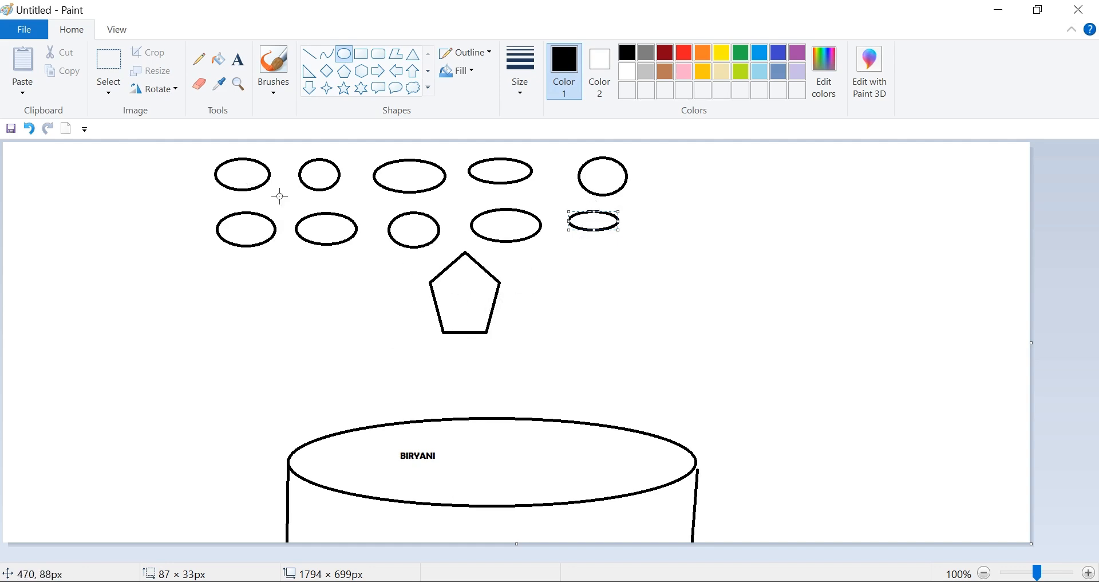
# - Extend both rows of small ellipses with two more ellipses at each end
pyautogui.moveTo(146, 158); pyautogui.dragTo(202, 190)
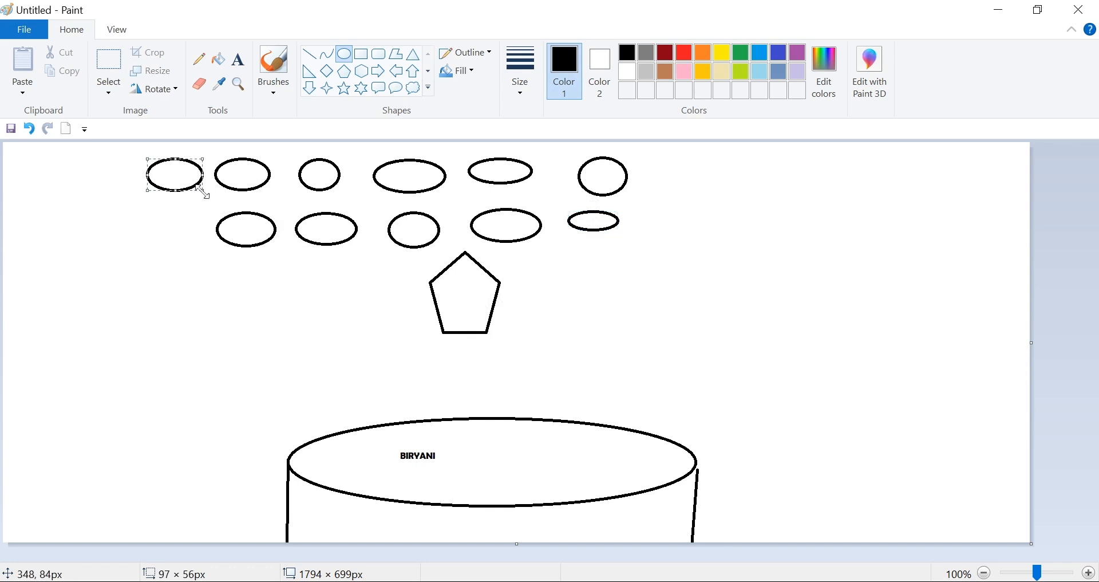
pyautogui.moveTo(145, 215); pyautogui.dragTo(201, 244)
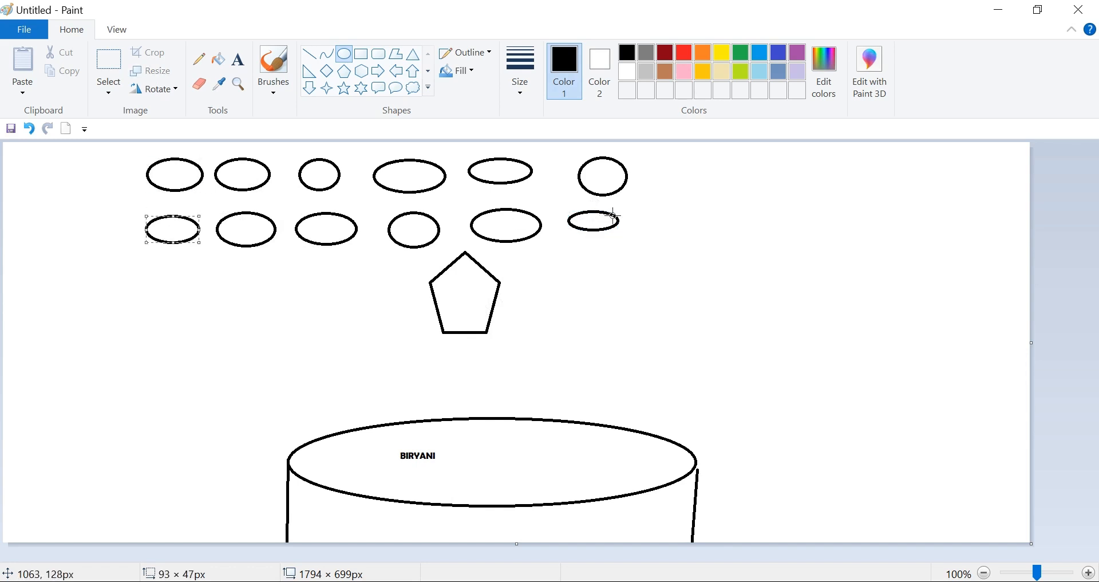
pyautogui.moveTo(656, 208); pyautogui.dragTo(695, 243)
pyautogui.moveTo(651, 155)
pyautogui.mouseDown()
pyautogui.moveTo(707, 189)
pyautogui.moveTo(759, 169)
pyautogui.mouseUp()
pyautogui.moveTo(726, 202); pyautogui.dragTo(751, 220)
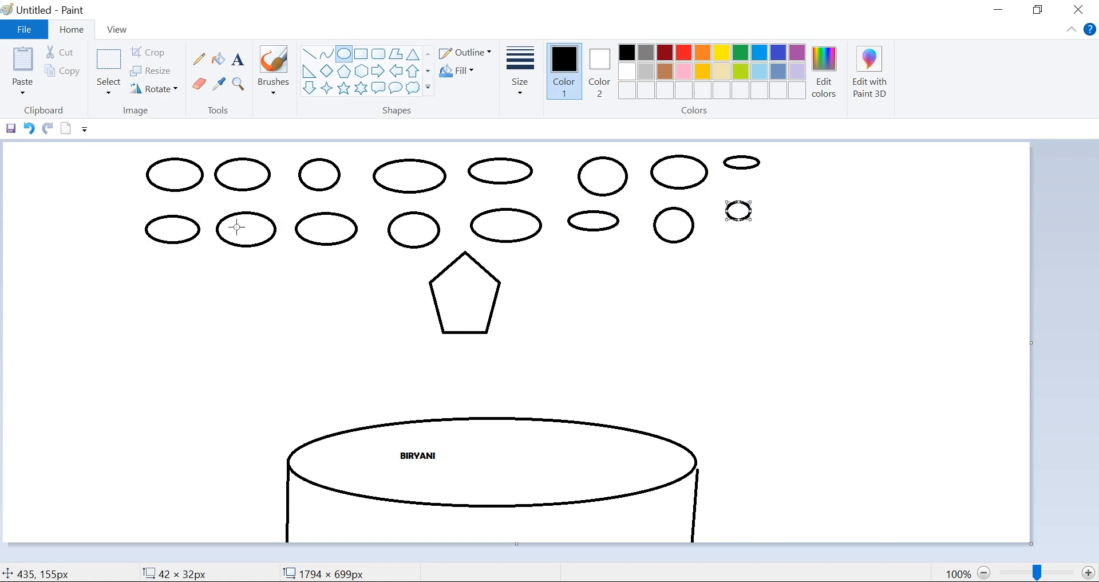
pyautogui.moveTo(90, 159); pyautogui.dragTo(141, 188)
pyautogui.moveTo(85, 210); pyautogui.dragTo(131, 234)
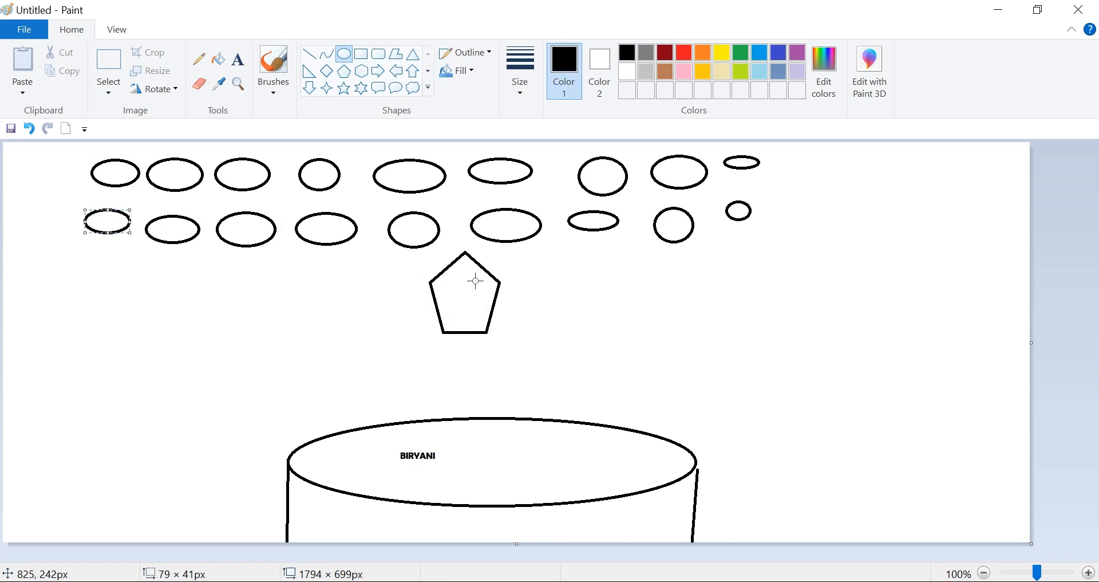
# - Draw a pentagon on each side of the existing one and frame the three with a rectangle about 1244 × 187 px
pyautogui.click(344, 71)
pyautogui.moveTo(560, 262); pyautogui.dragTo(638, 343)
pyautogui.moveTo(299, 282); pyautogui.dragTo(377, 351)
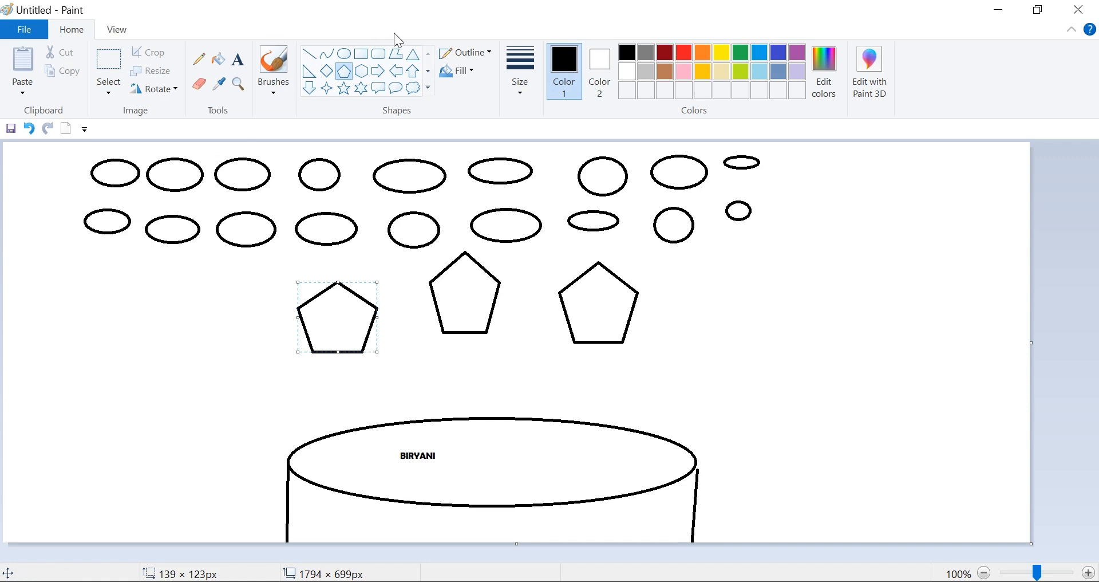
pyautogui.click(361, 54)
pyautogui.moveTo(213, 262); pyautogui.dragTo(926, 369)
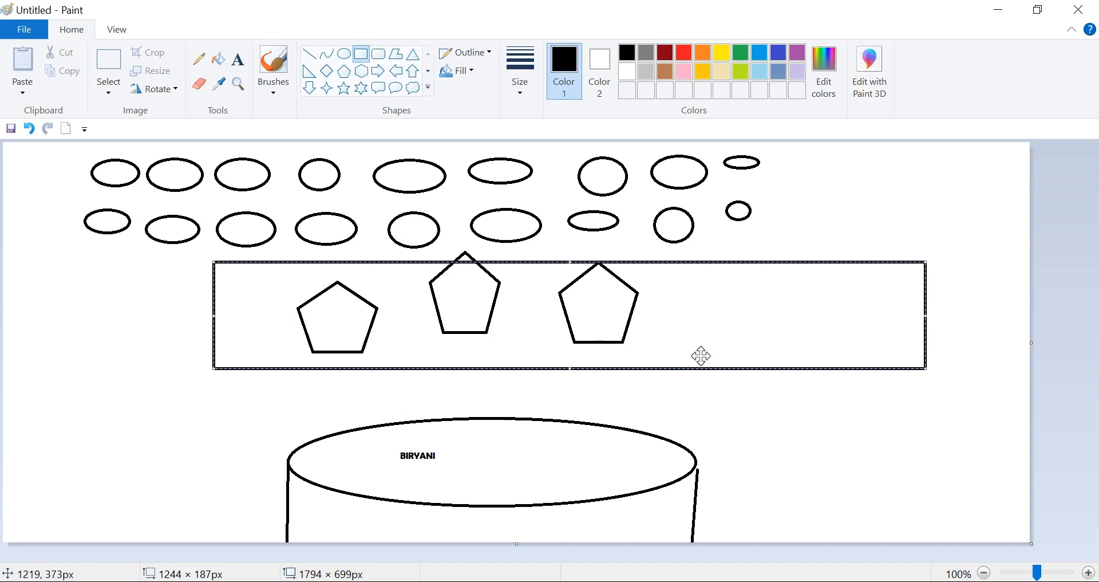
# - Start a new blank picture and discard the biryani drawing without saving
pyautogui.click(28, 35)
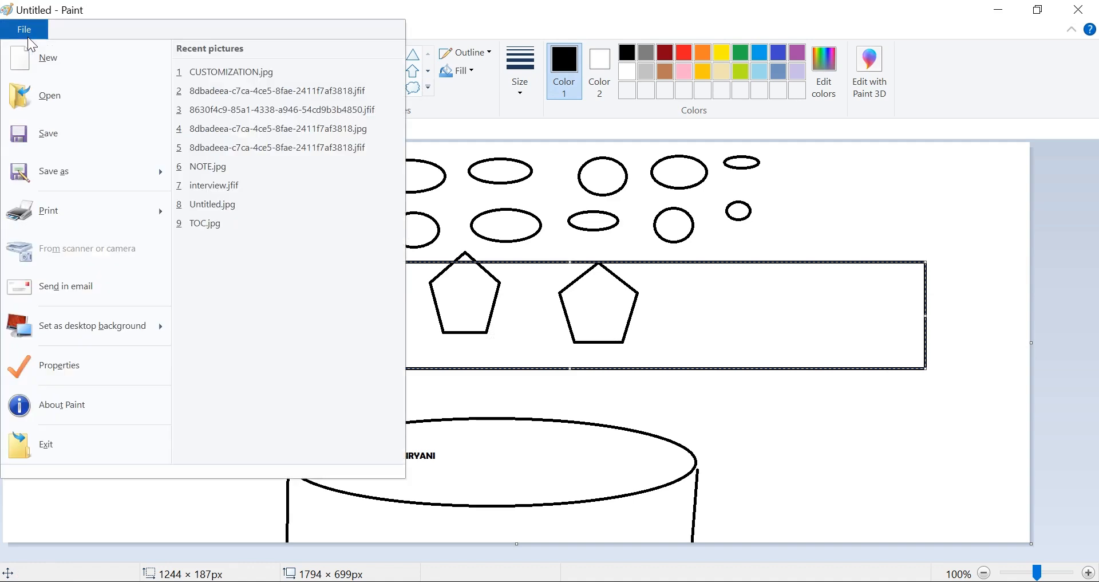
pyautogui.click(88, 63)
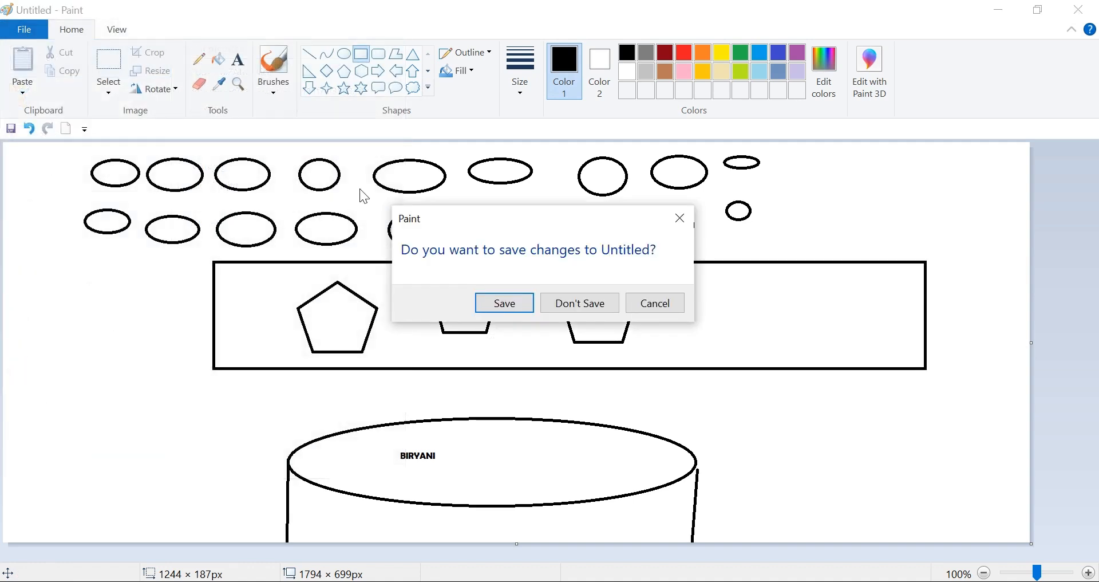
pyautogui.click(599, 316)
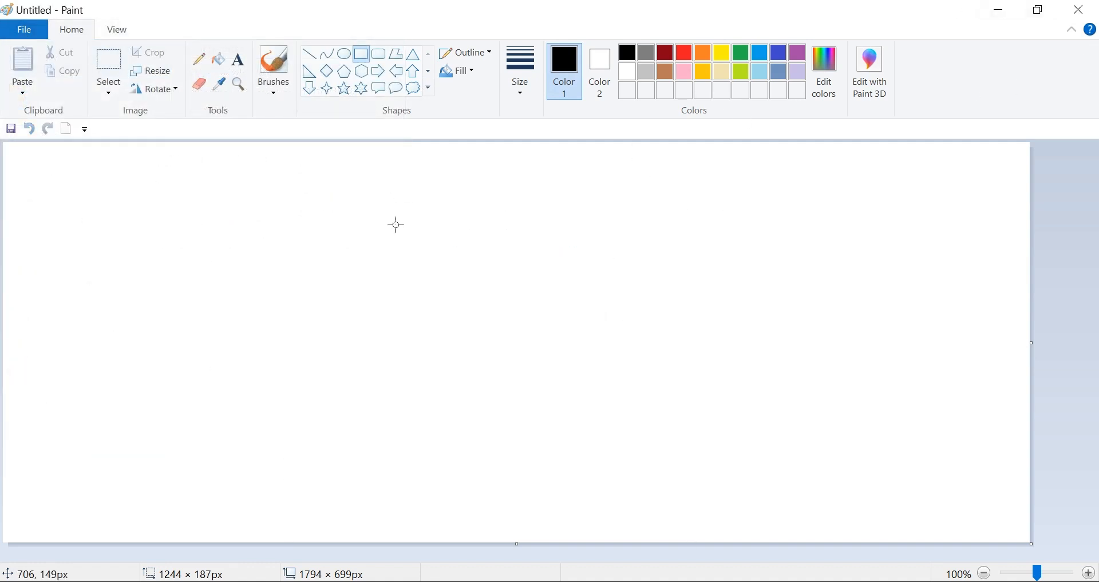
# - Draw a vertical stack of an ellipse about 123 × 107 px, a rectangle about 454 × 183 px and a hexagon about 341 × 225 px
pyautogui.click(346, 55)
pyautogui.moveTo(302, 165); pyautogui.dragTo(373, 226)
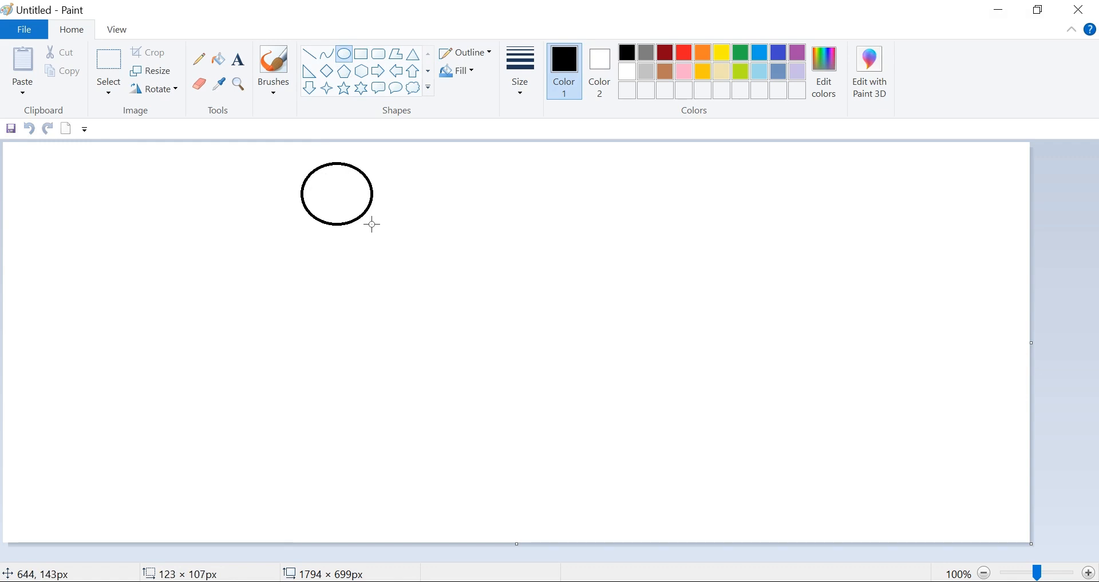
pyautogui.click(361, 54)
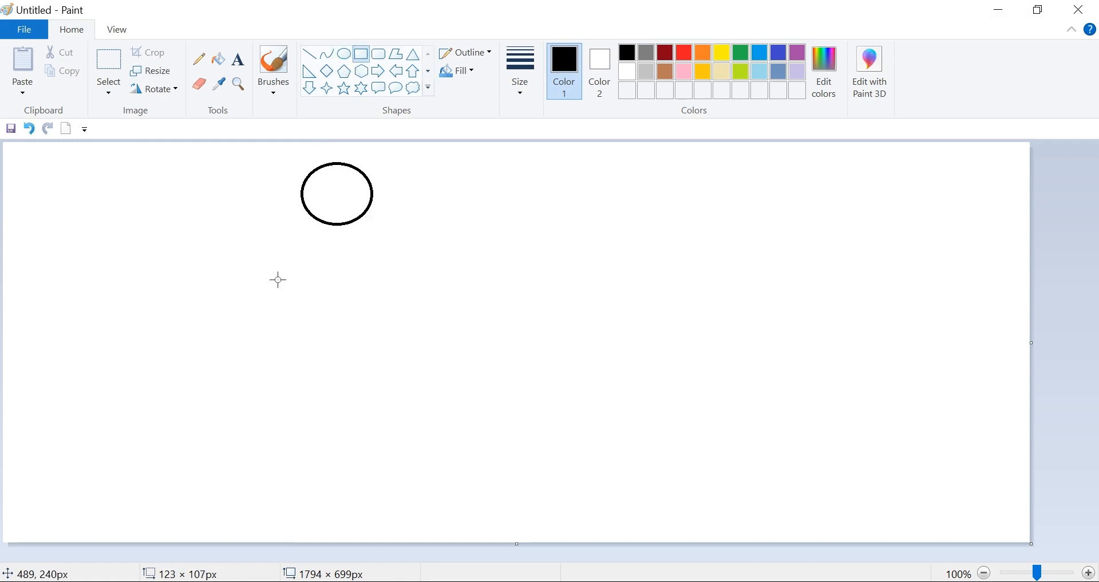
pyautogui.moveTo(202, 260); pyautogui.dragTo(463, 364)
pyautogui.click(362, 71)
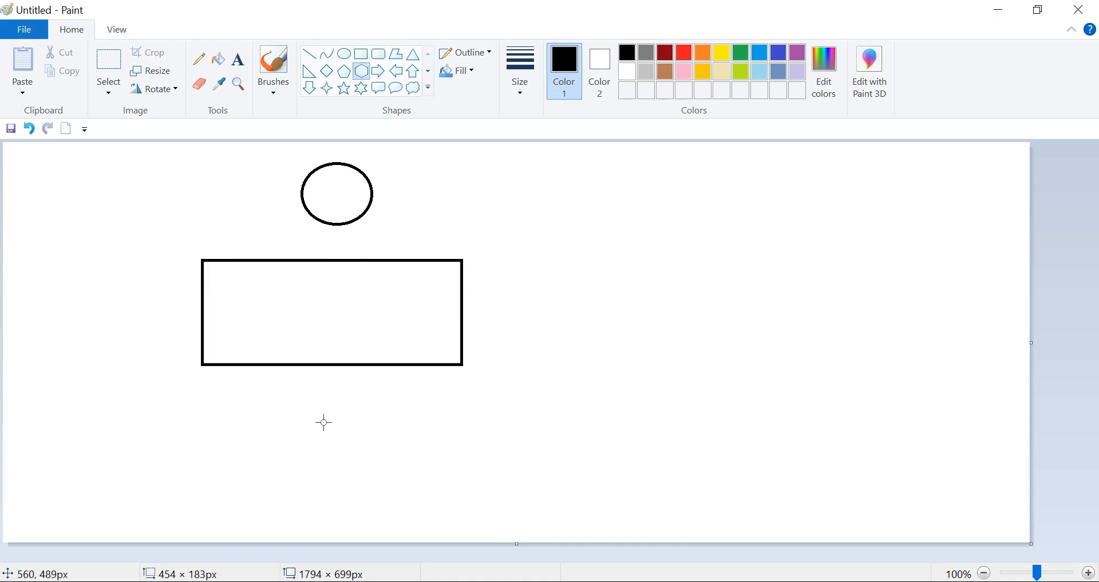
pyautogui.moveTo(236, 411); pyautogui.dragTo(432, 540)
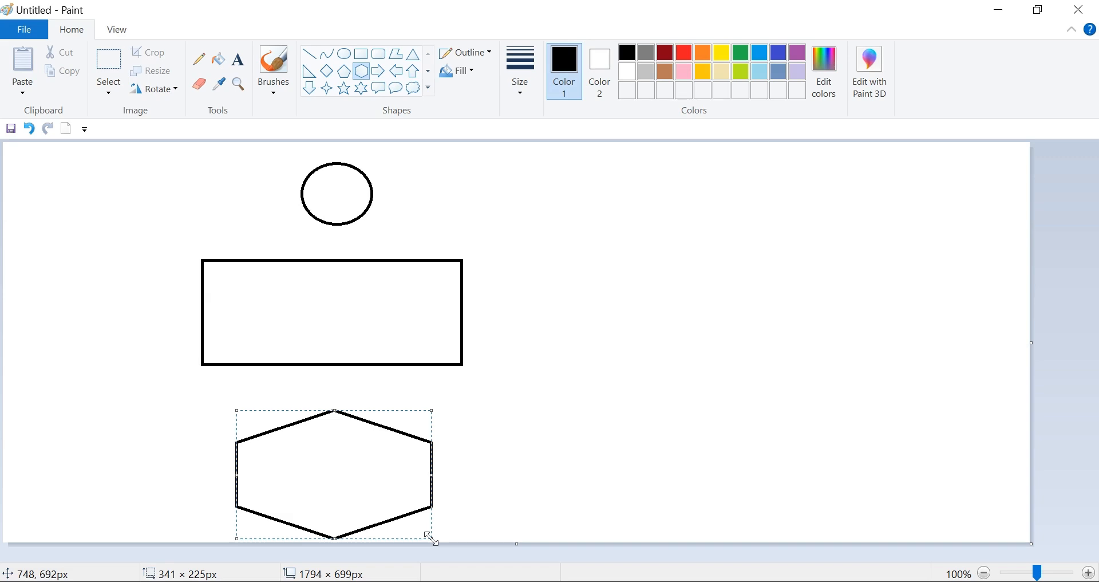
# - Draw a red rectangle about 94 × 117 px and a green one about 181 × 109 px side by side inside the black rectangle
pyautogui.click(361, 54)
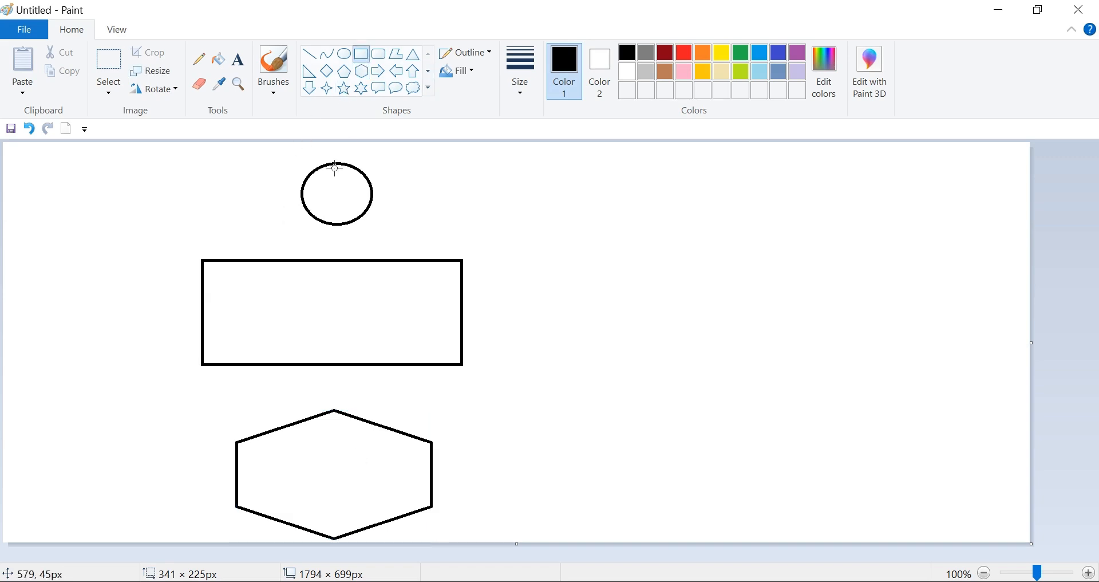
pyautogui.moveTo(225, 279); pyautogui.dragTo(274, 344)
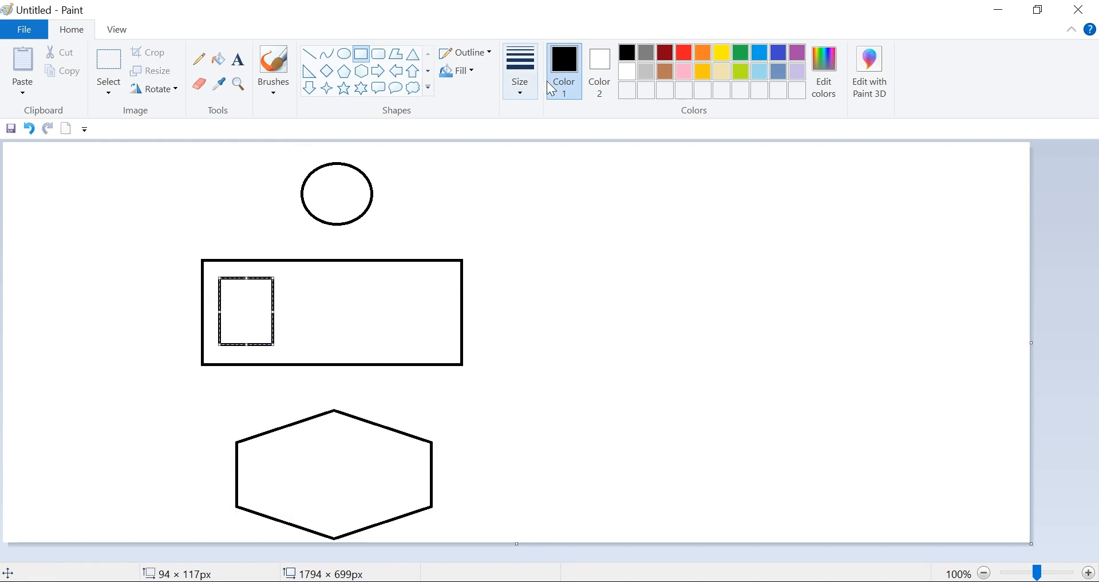
pyautogui.click(689, 56)
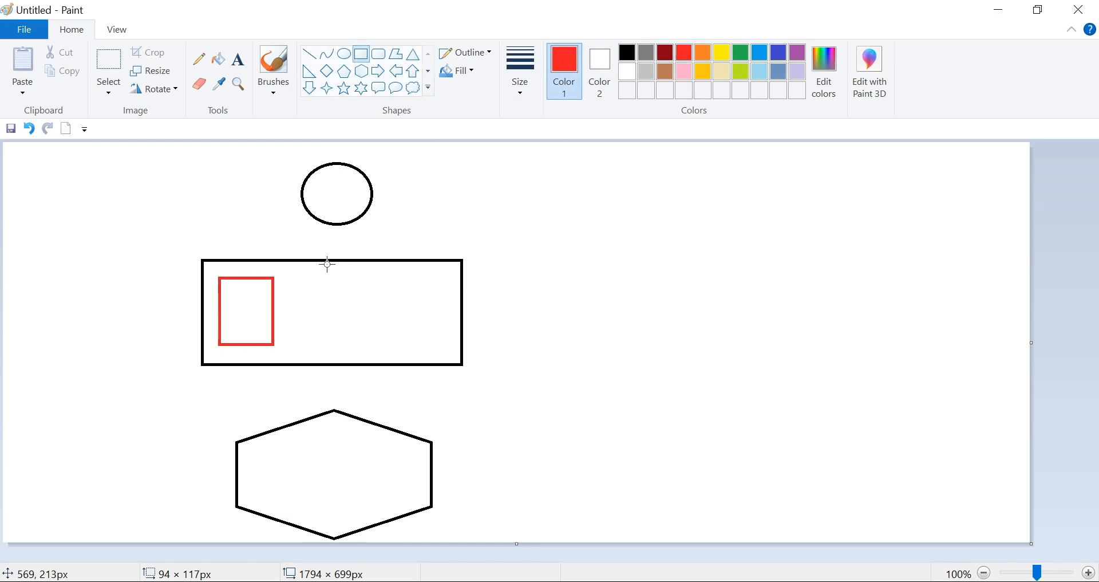
pyautogui.moveTo(311, 278); pyautogui.dragTo(415, 340)
pyautogui.click(740, 53)
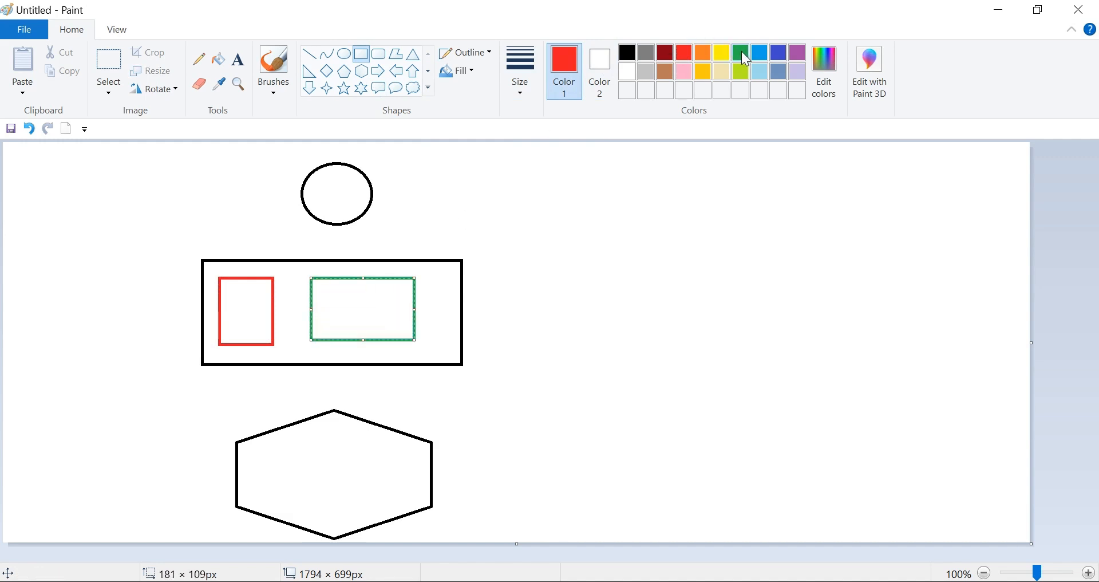
# - Label the red box "ASCS" and the inner green box "PAS" beneath them in green size 10 text
pyautogui.click(239, 59)
pyautogui.click(215, 354)
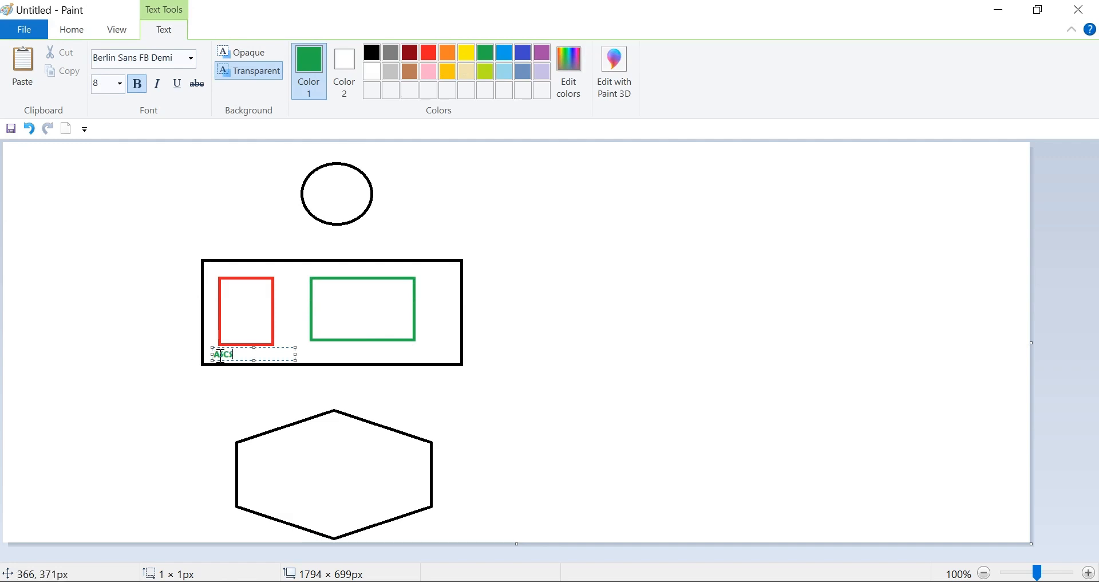
pyautogui.moveTo(241, 355); pyautogui.dragTo(208, 354)
pyautogui.click(120, 84)
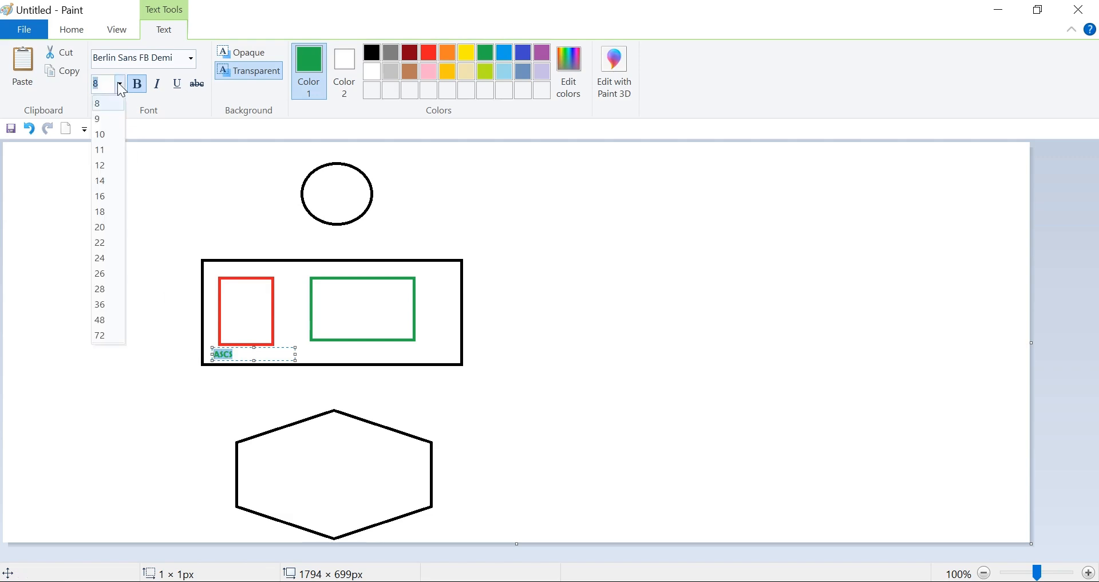
pyautogui.click(105, 134)
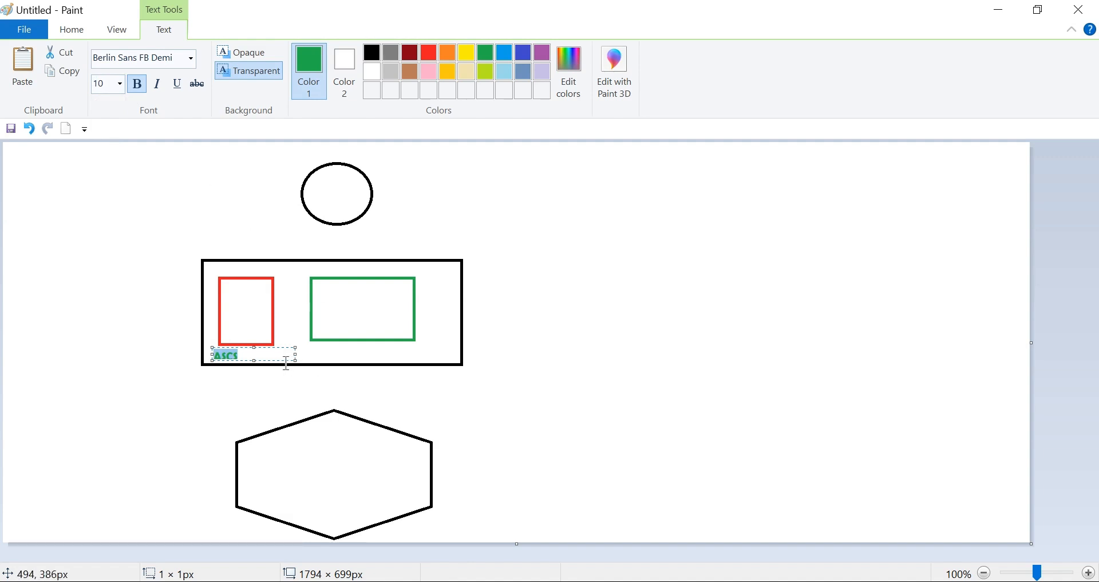
pyautogui.click(322, 351)
pyautogui.click(321, 350)
pyautogui.write('PAS')
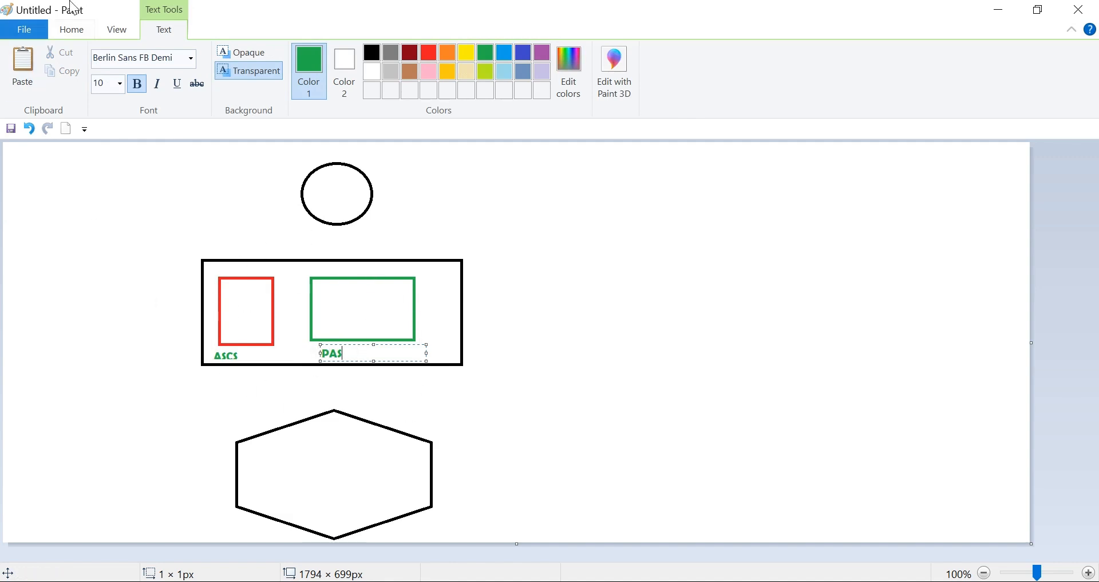
# - Draw a green rectangle about 303 × 179 px to the right of the black rectangle and label it "AAS" underneath
pyautogui.click(71, 30)
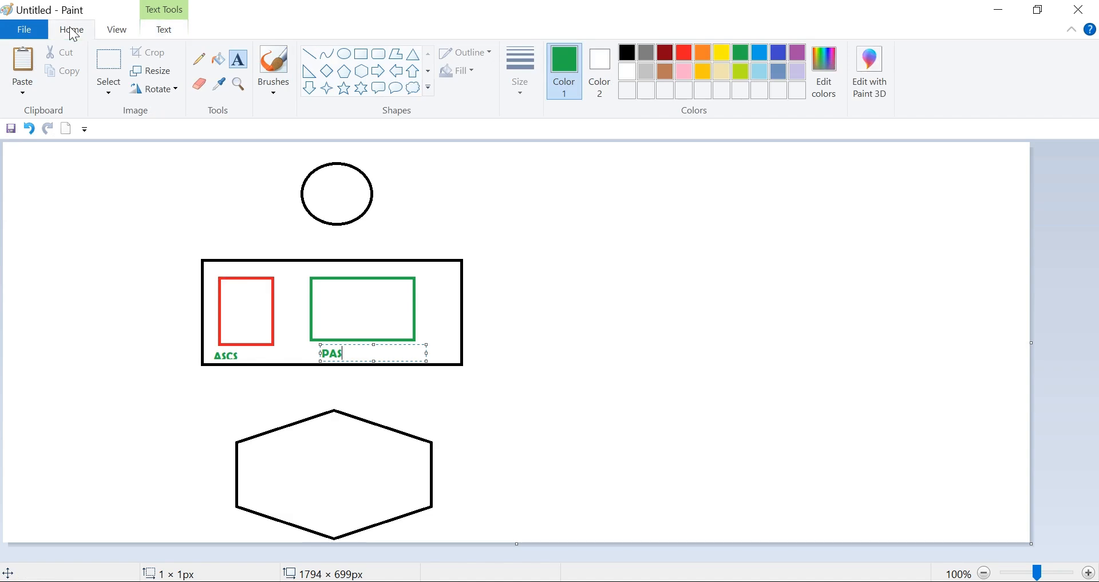
pyautogui.click(364, 51)
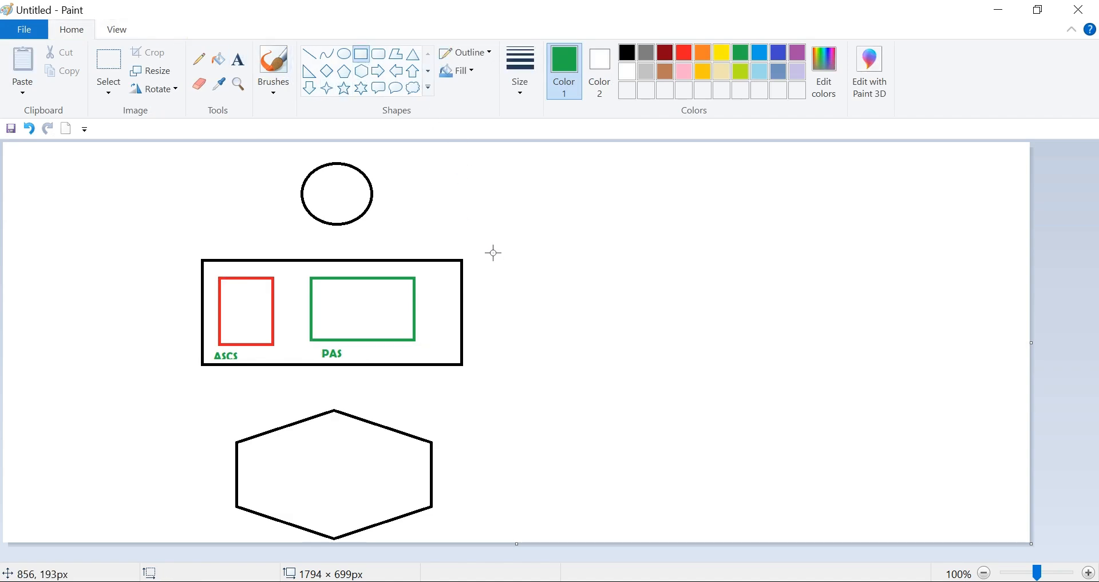
pyautogui.moveTo(480, 258); pyautogui.dragTo(654, 361)
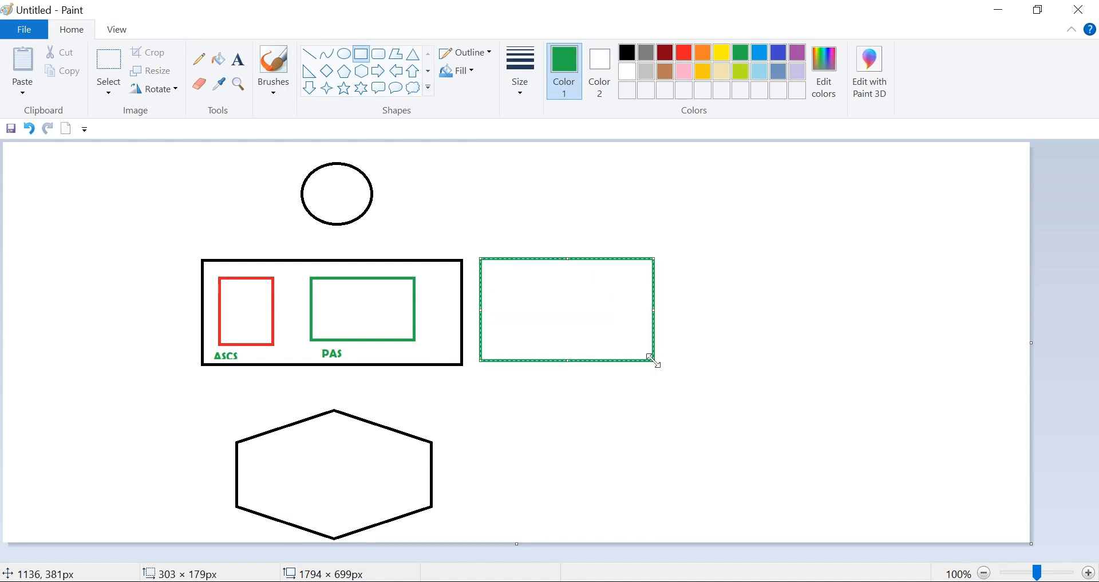
pyautogui.click(245, 60)
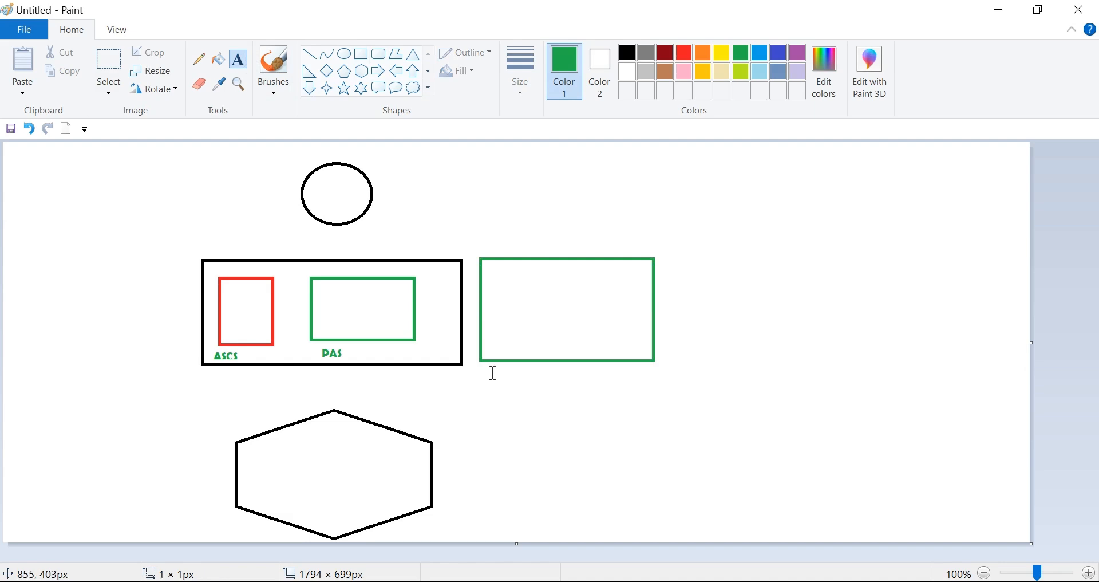
pyautogui.click(493, 380)
pyautogui.write('AAS')
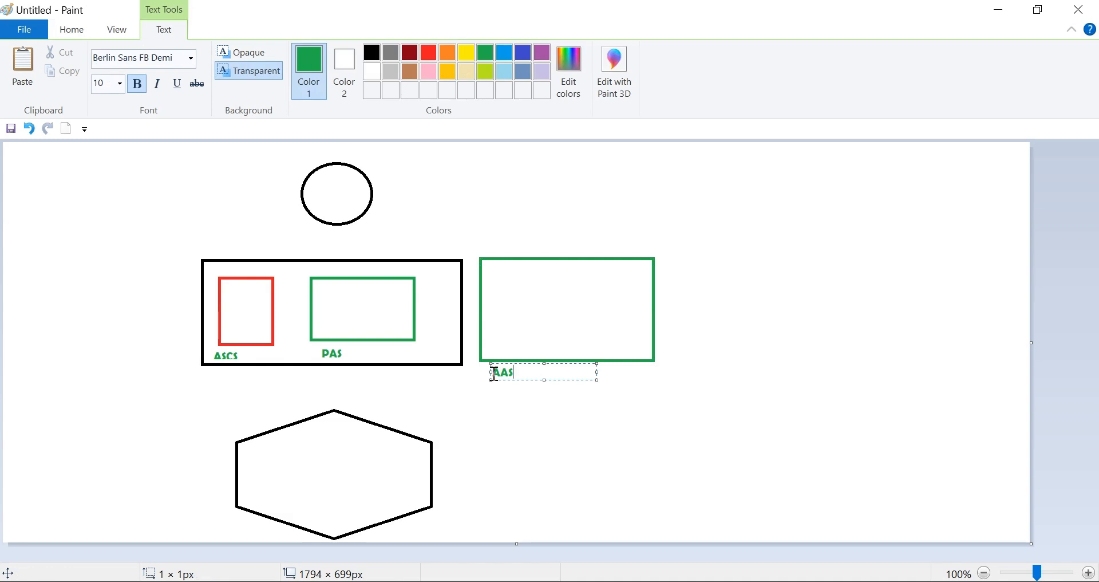
# - Draw three more green rectangles to the right of the AAS box, about 237 × 181, 179 × 183 and 136 × 181 px
pyautogui.click(78, 33)
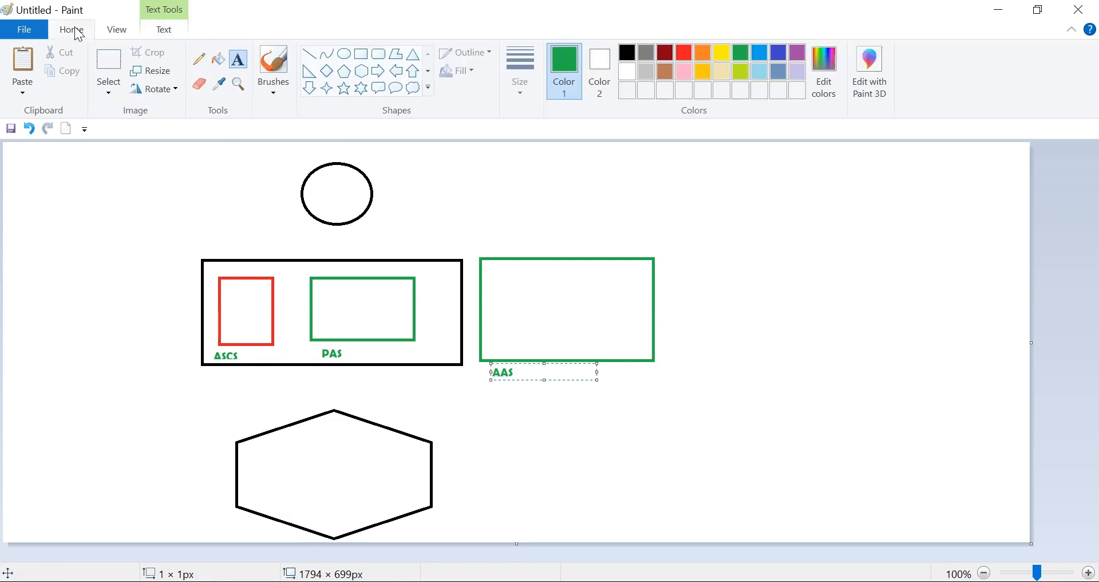
pyautogui.click(360, 54)
pyautogui.moveTo(673, 256); pyautogui.dragTo(807, 360)
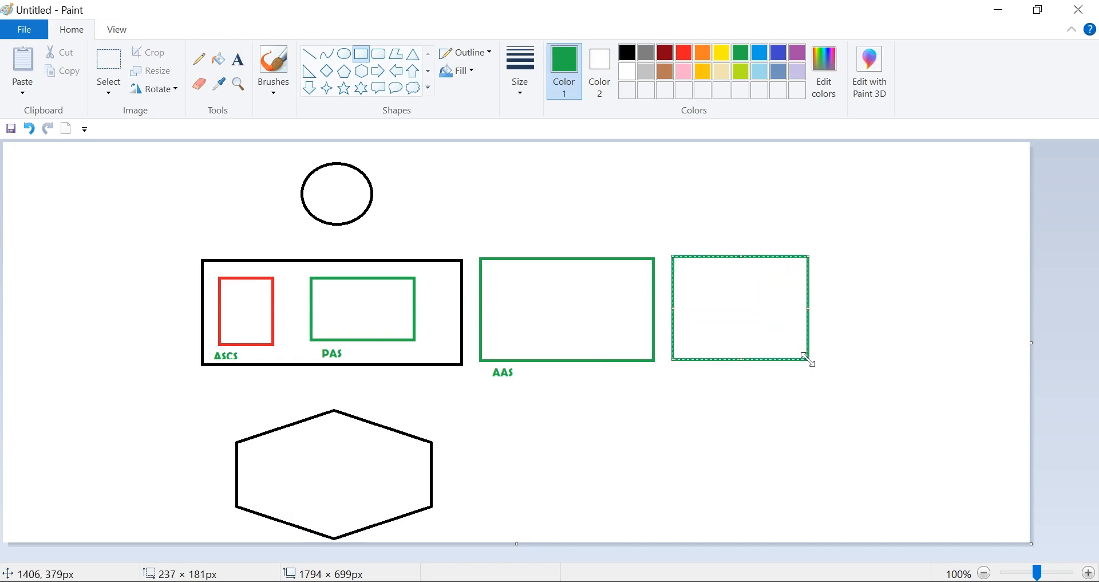
pyautogui.moveTo(828, 252); pyautogui.dragTo(930, 356)
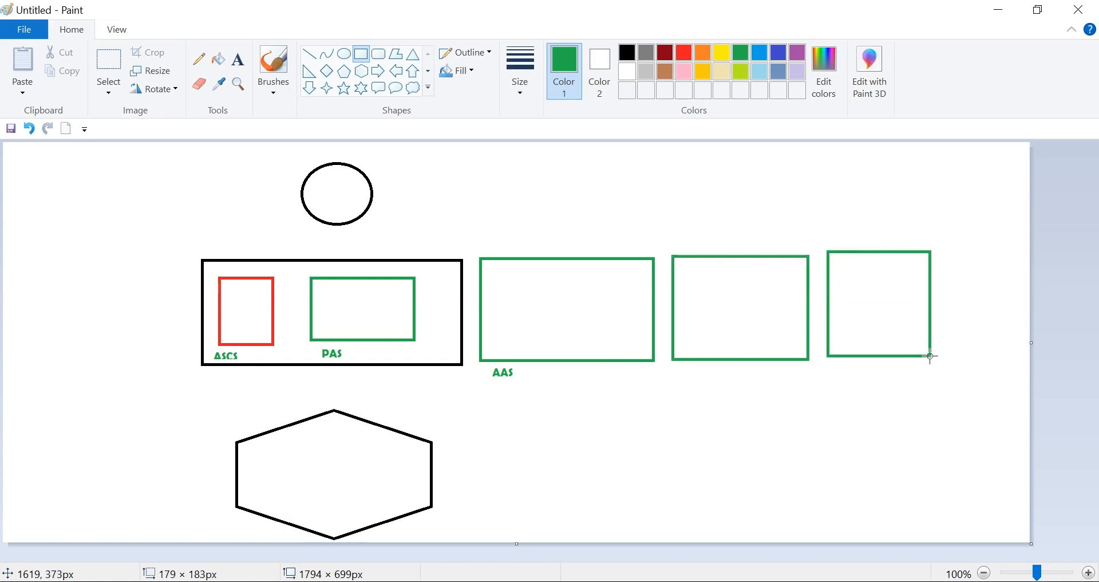
pyautogui.moveTo(945, 253)
pyautogui.mouseDown()
pyautogui.moveTo(1021, 313)
pyautogui.moveTo(1023, 359)
pyautogui.mouseUp()
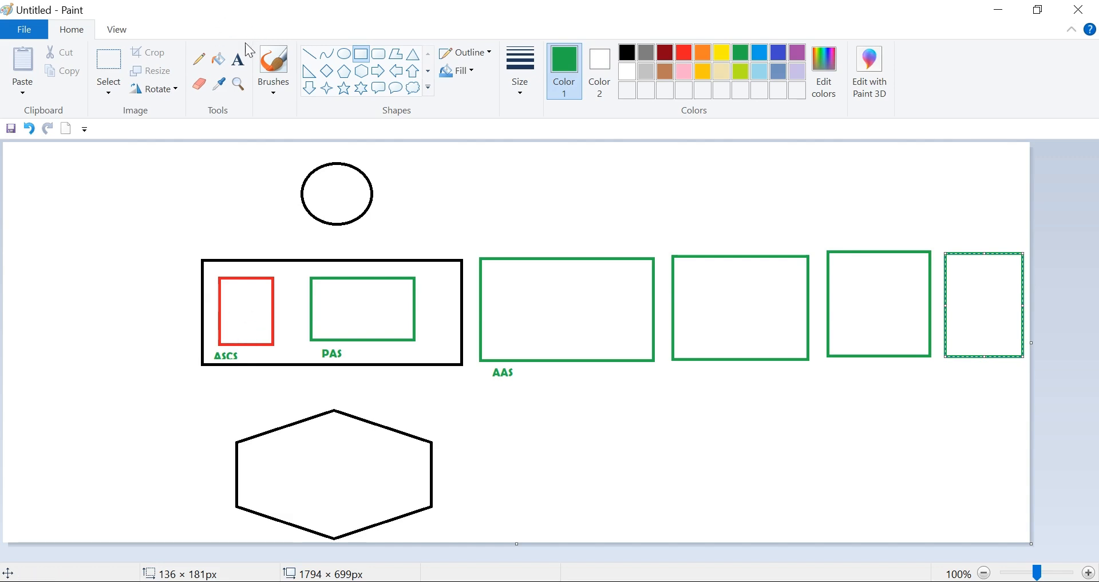
# - Write "MESSAGE SERVER" and, below it, "ENQUE SERVER" inside the red ASCS box in green size 8 text
pyautogui.click(239, 67)
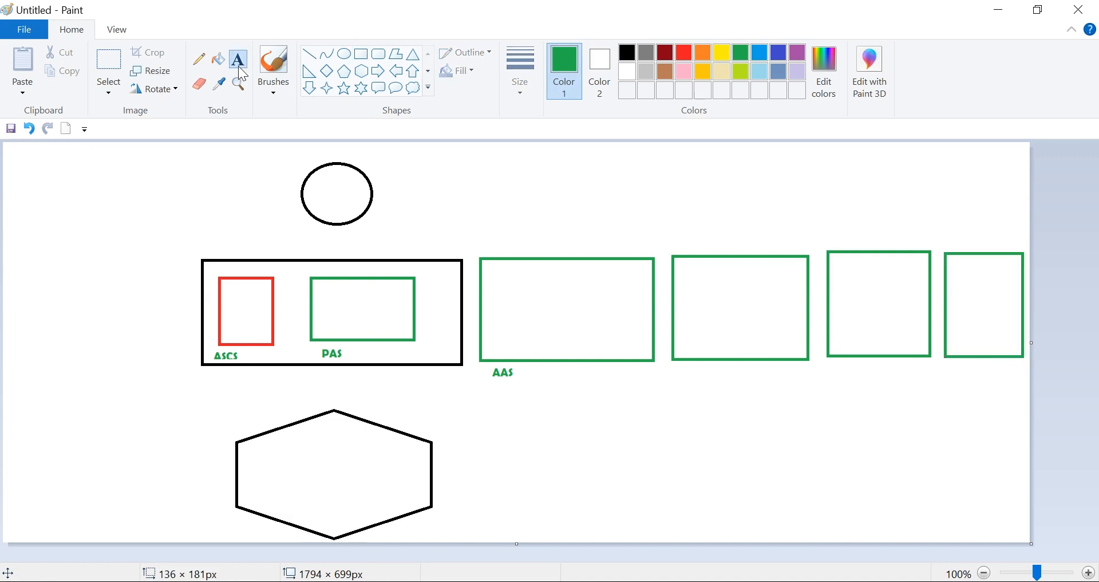
pyautogui.click(226, 294)
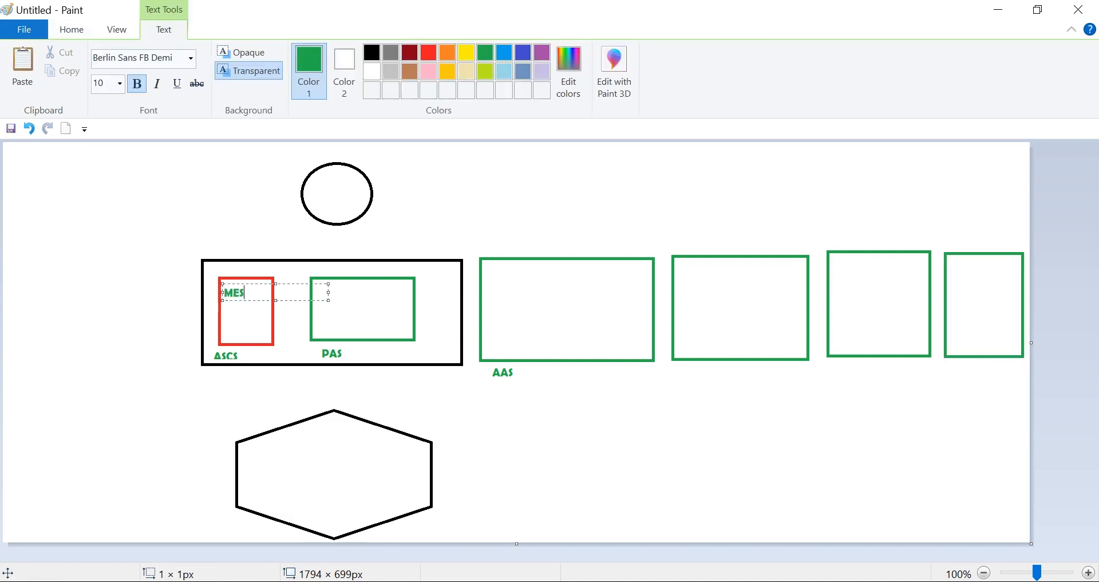
pyautogui.write('MESSAGE SERVER')
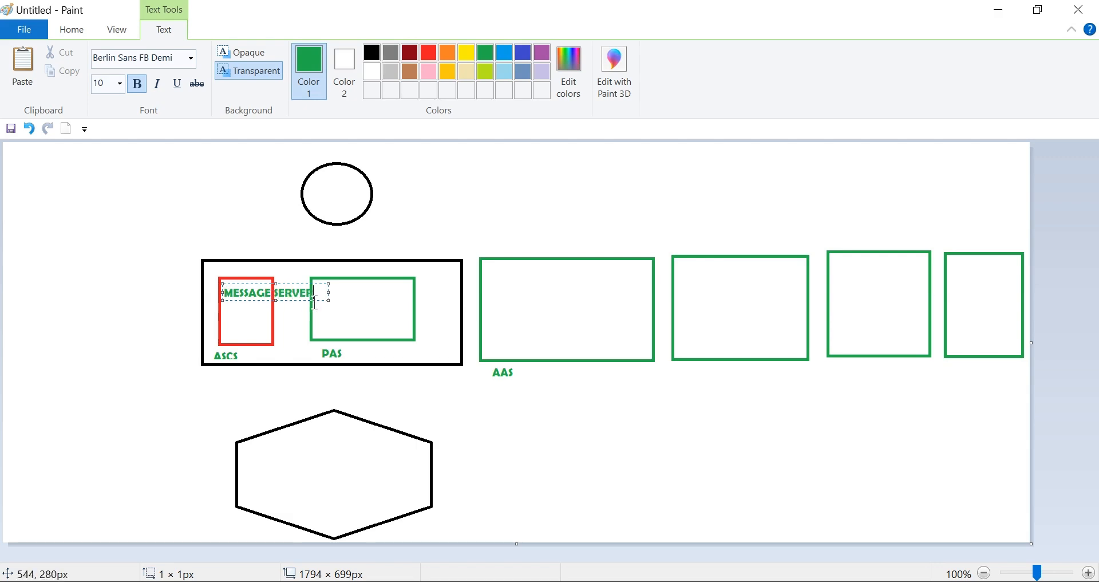
pyautogui.moveTo(321, 292); pyautogui.dragTo(215, 292)
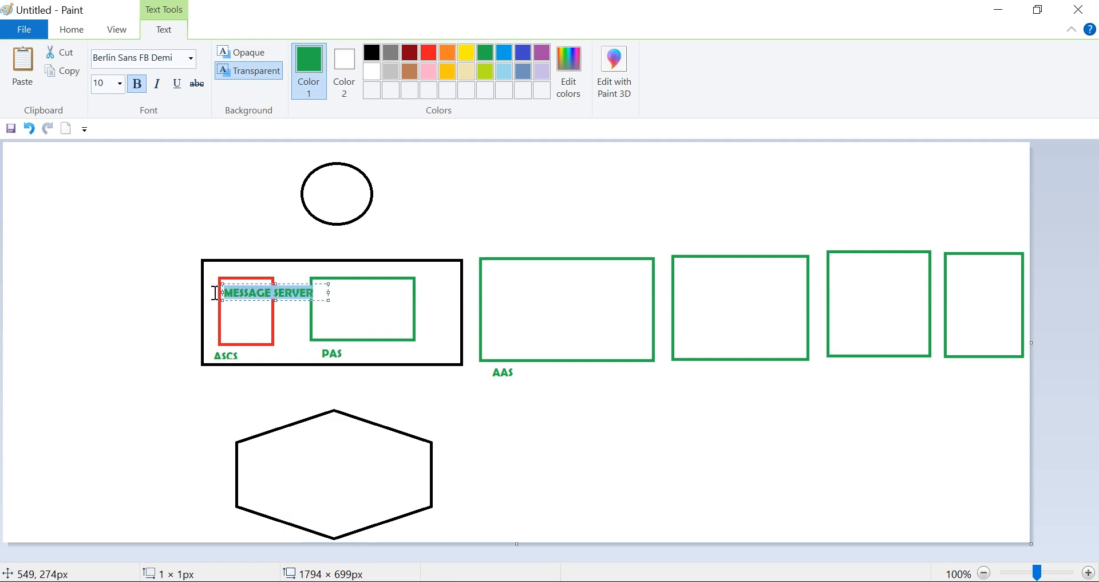
pyautogui.click(120, 84)
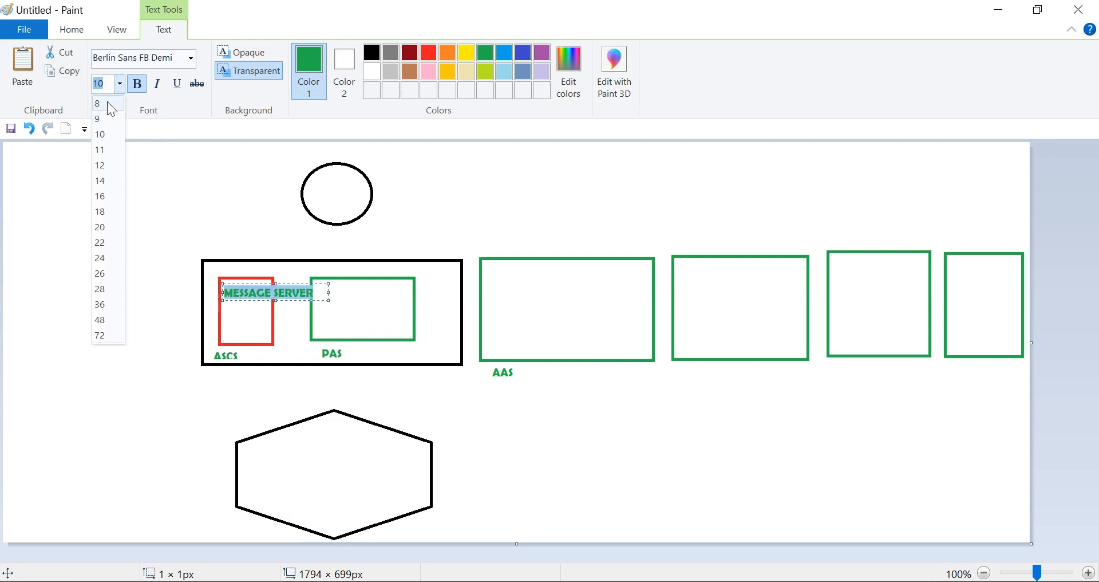
pyautogui.click(107, 104)
pyautogui.click(228, 333)
pyautogui.click(229, 333)
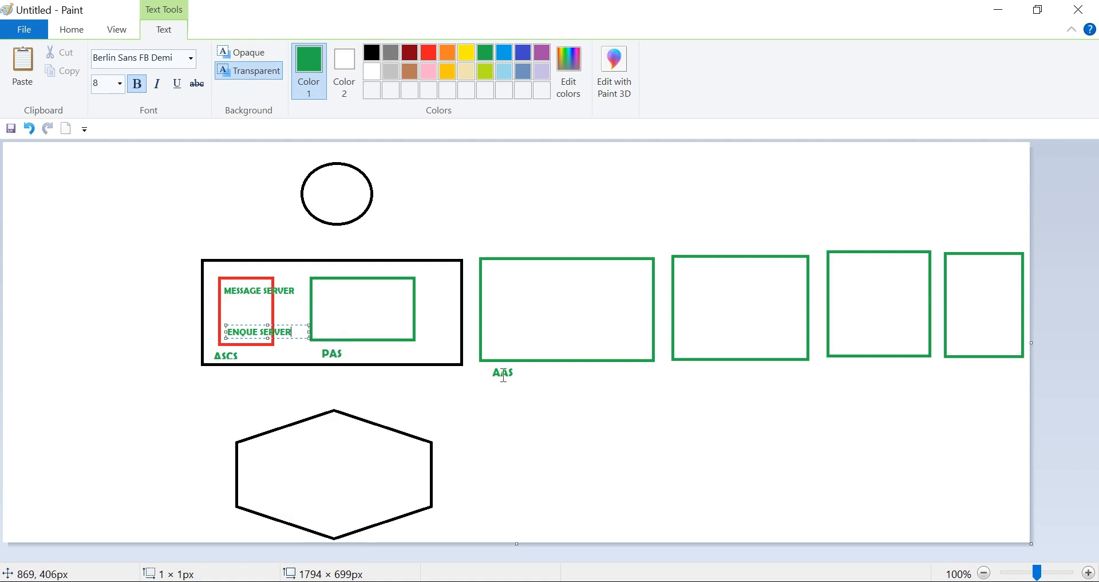
# - Label each of the three unlabelled green rectangles "AAS" underneath in green size 8 text
pyautogui.click(685, 371)
pyautogui.write('AAS')
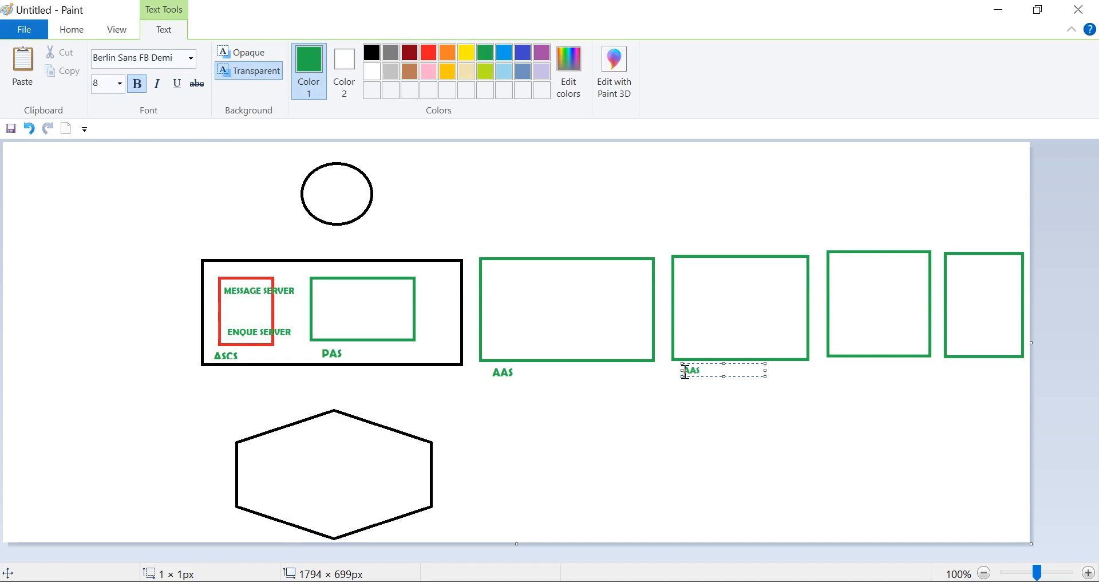
pyautogui.click(827, 373)
pyautogui.write('AA')
pyautogui.click(946, 370)
pyautogui.write('A')
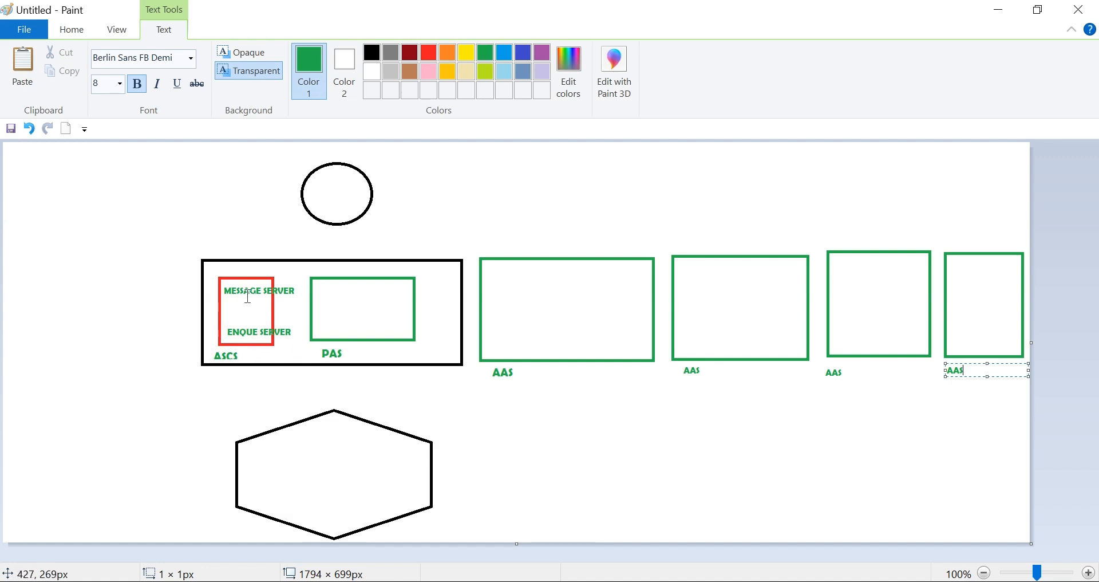
pyautogui.click(536, 293)
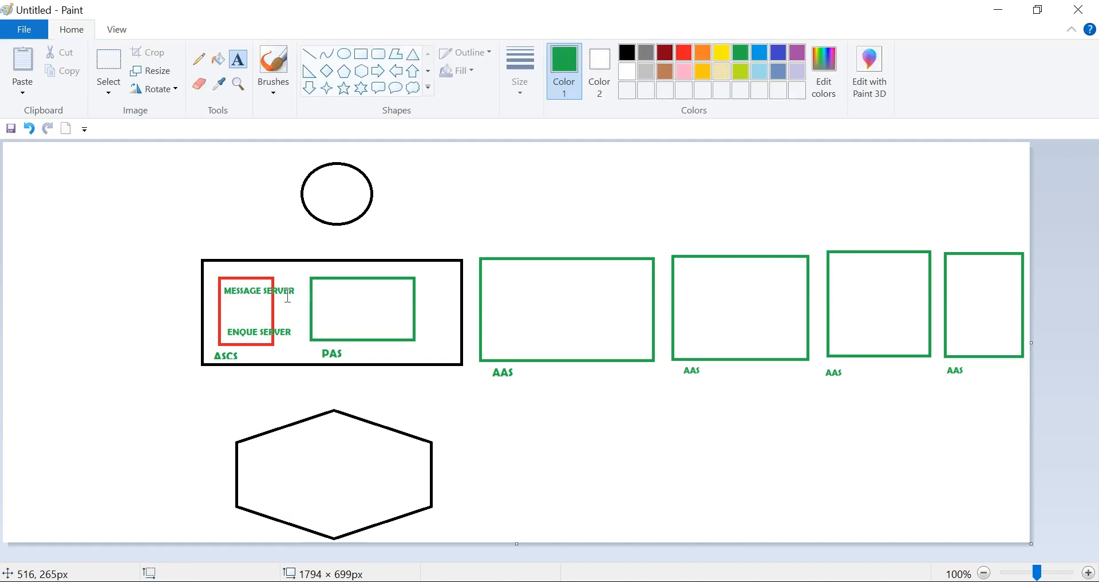
pyautogui.click(786, 304)
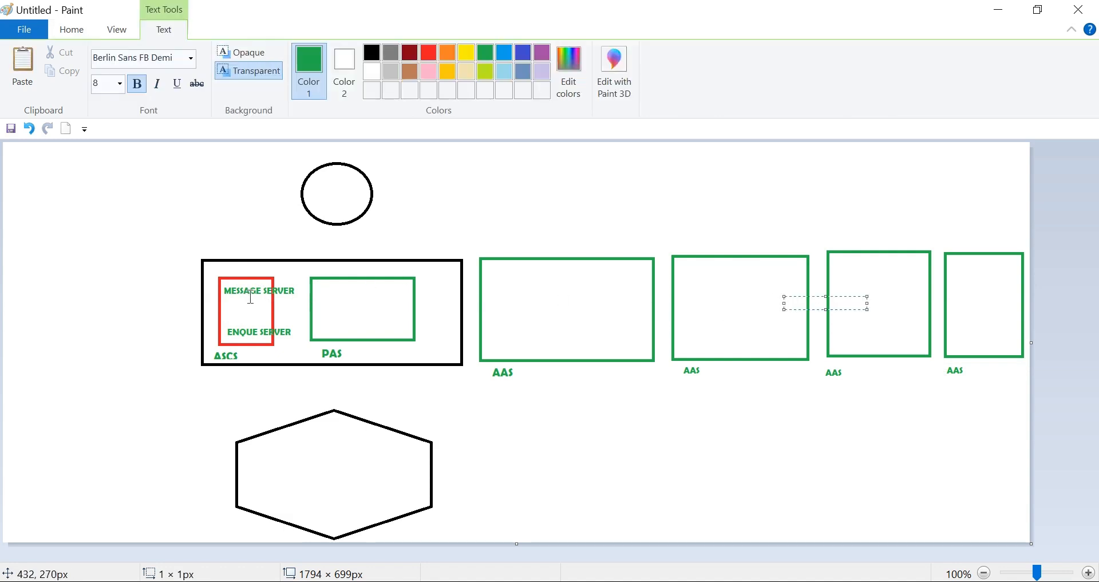
pyautogui.click(971, 296)
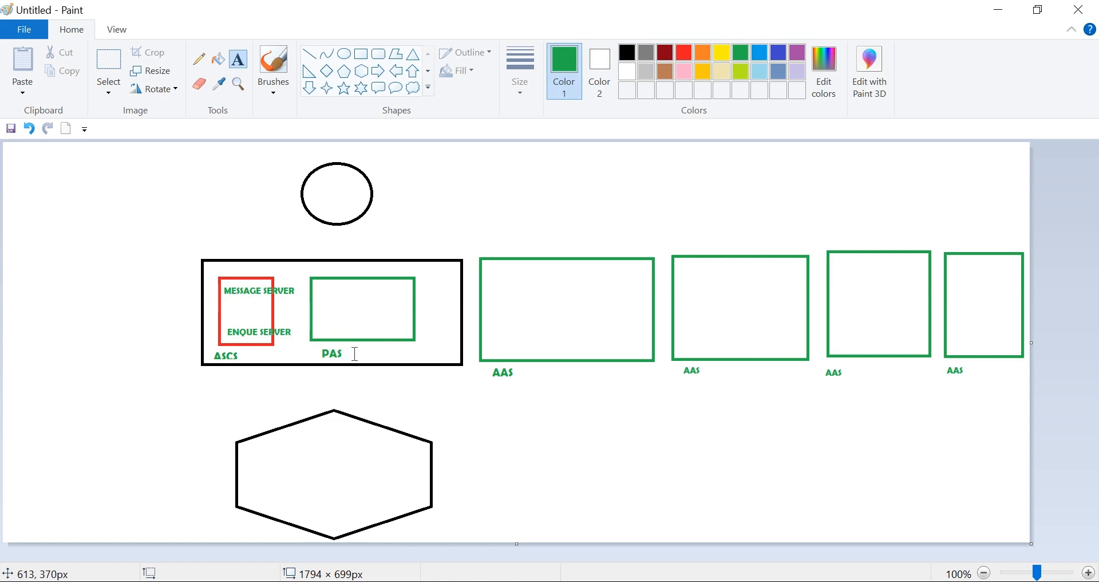
# - Write "DISPATCHER" with "D B V S" on a line below it inside the green PAS box
pyautogui.click(339, 294)
pyautogui.write('P')
pyautogui.write('ISPATCHER')
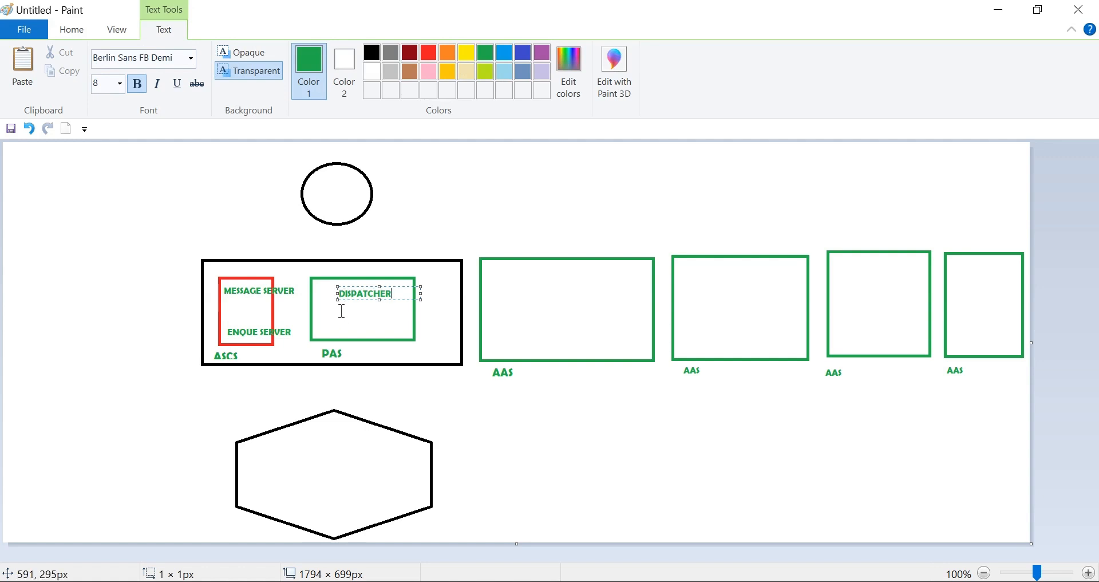
pyautogui.press('Return')
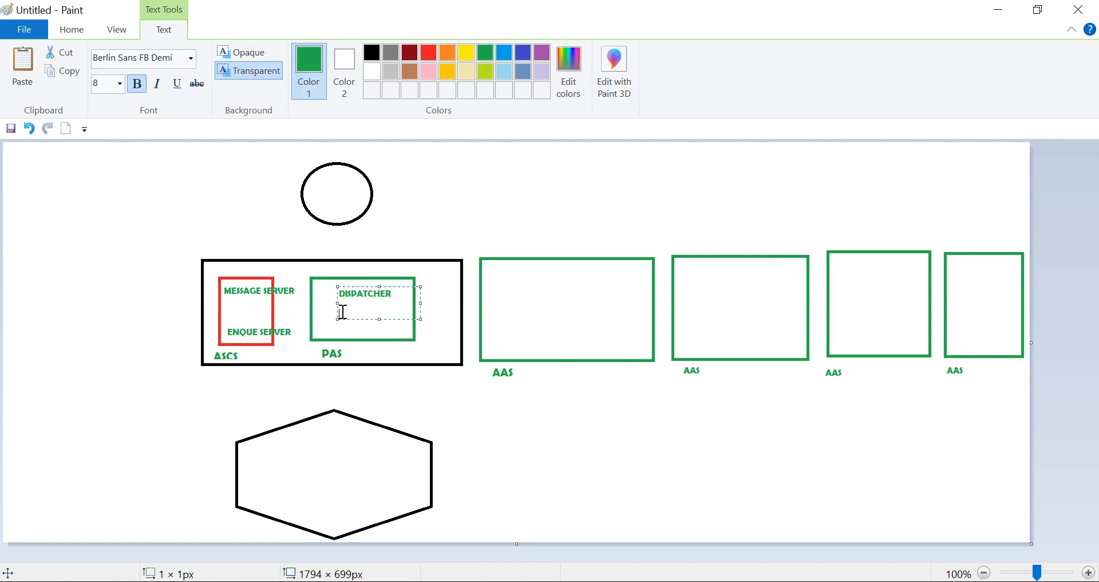
pyautogui.write('D B V S')
# - List "DAILOG", "BACKGROUND", "UPDATE" and "SPOOL" on separate lines below the AAS boxes, enlarging the text frame to about 182 × 124 px
pyautogui.click(825, 430)
pyautogui.click(824, 430)
pyautogui.write('DAILOG')
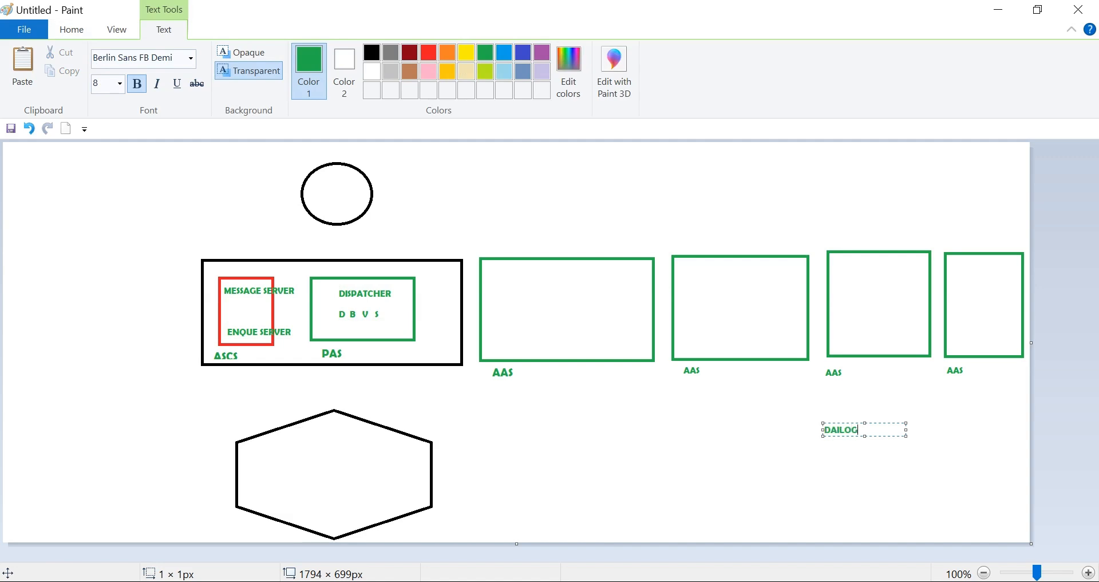
pyautogui.press('Return')
pyautogui.write('BACK')
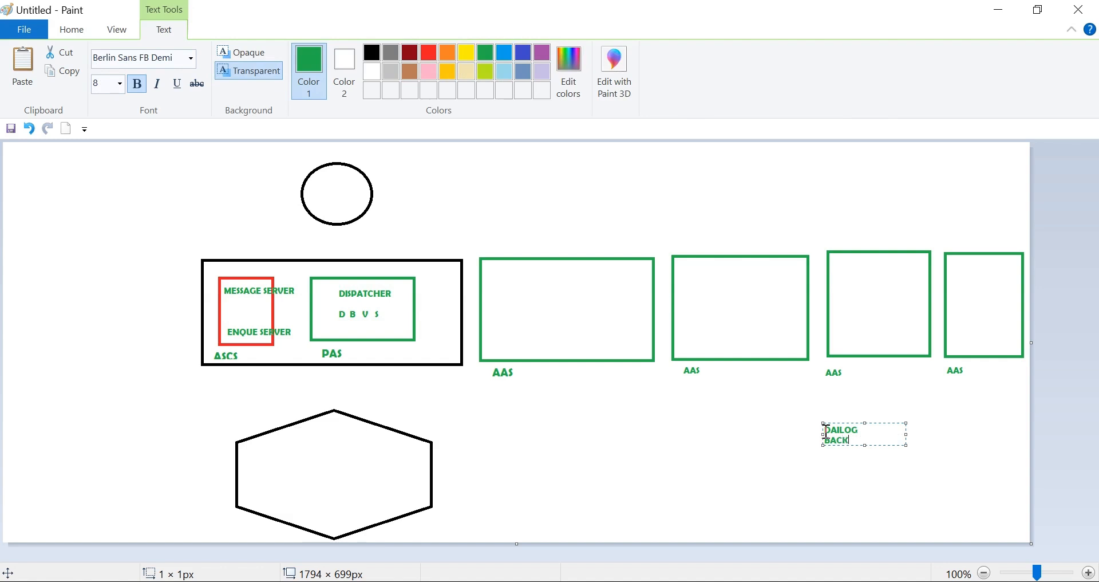
pyautogui.write('GROUND')
pyautogui.press('Return')
pyautogui.write('UPDATE')
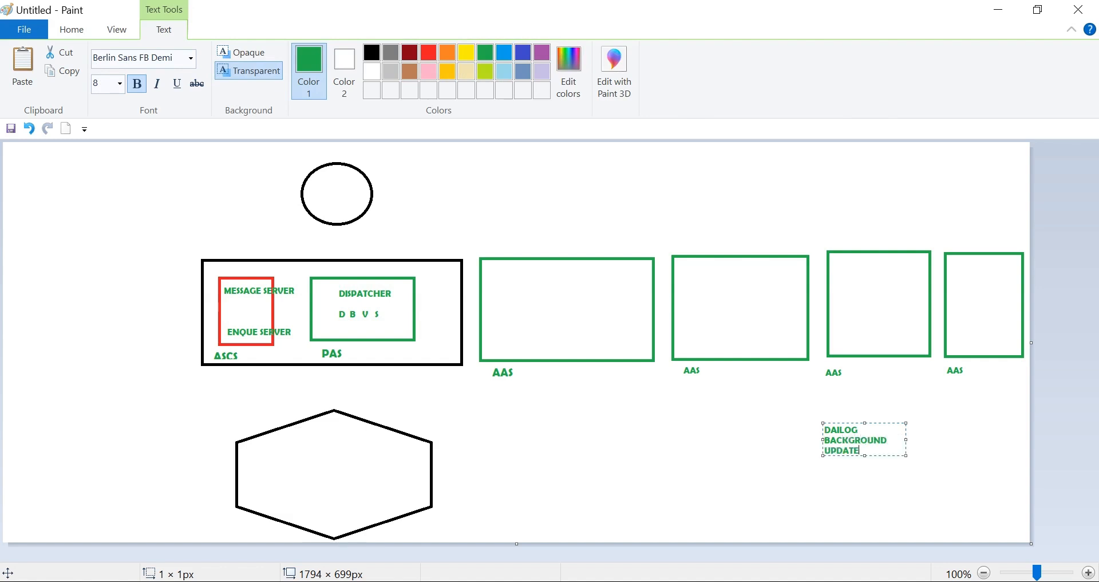
pyautogui.press('Return')
pyautogui.write('SPOOL')
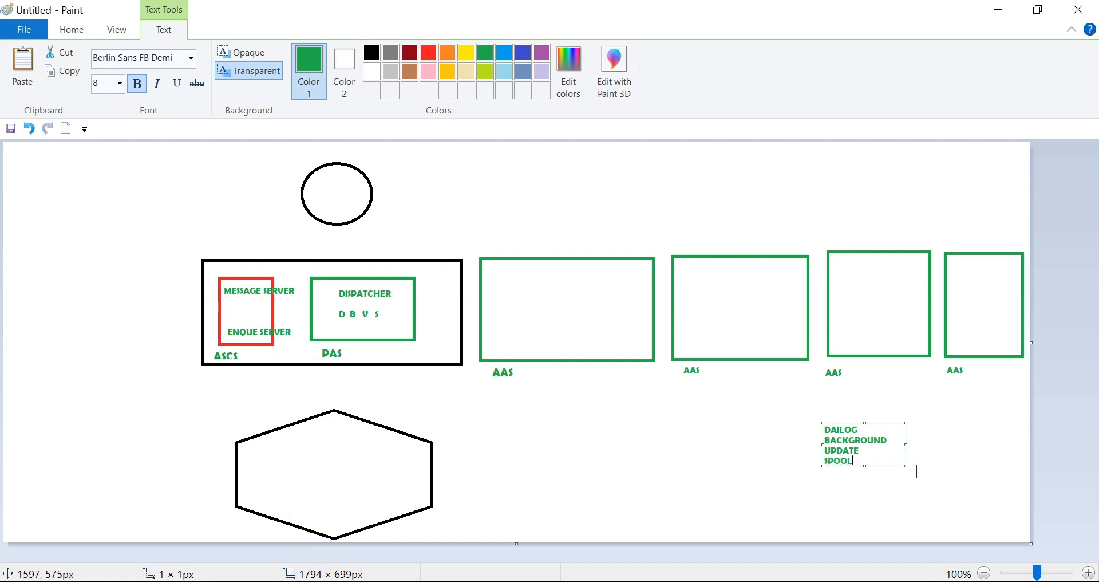
pyautogui.moveTo(905, 467); pyautogui.dragTo(923, 490)
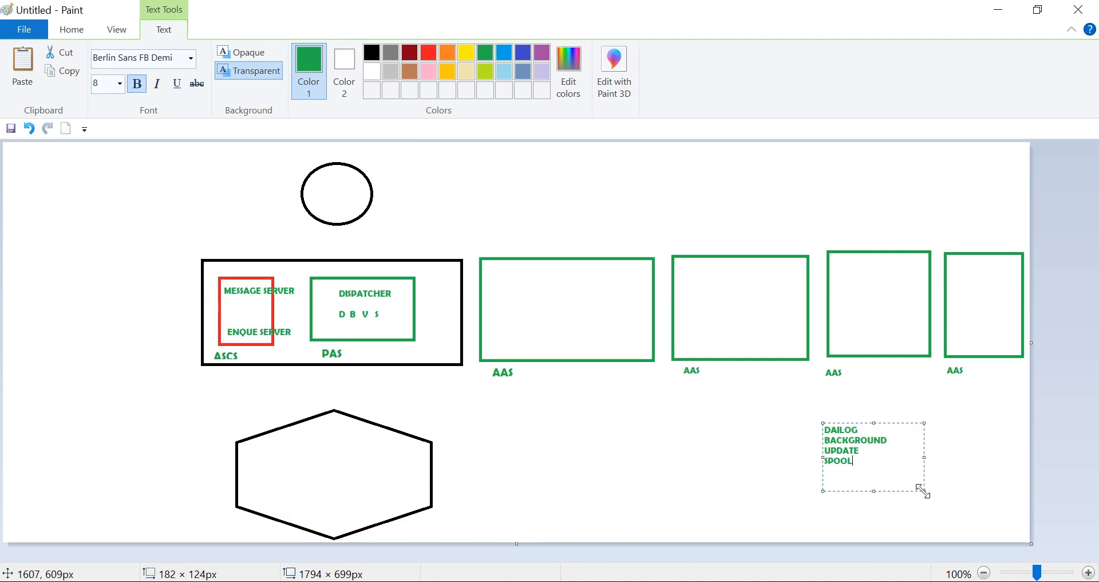
pyautogui.click(991, 459)
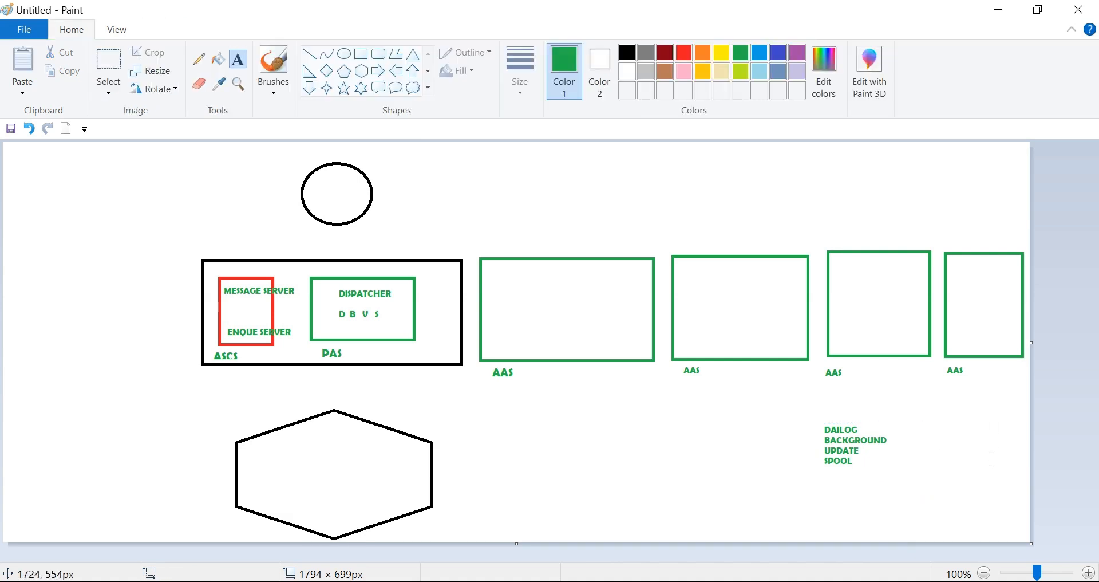
# - Write "G" below the "D B V S" line inside the green PAS box
pyautogui.click(320, 328)
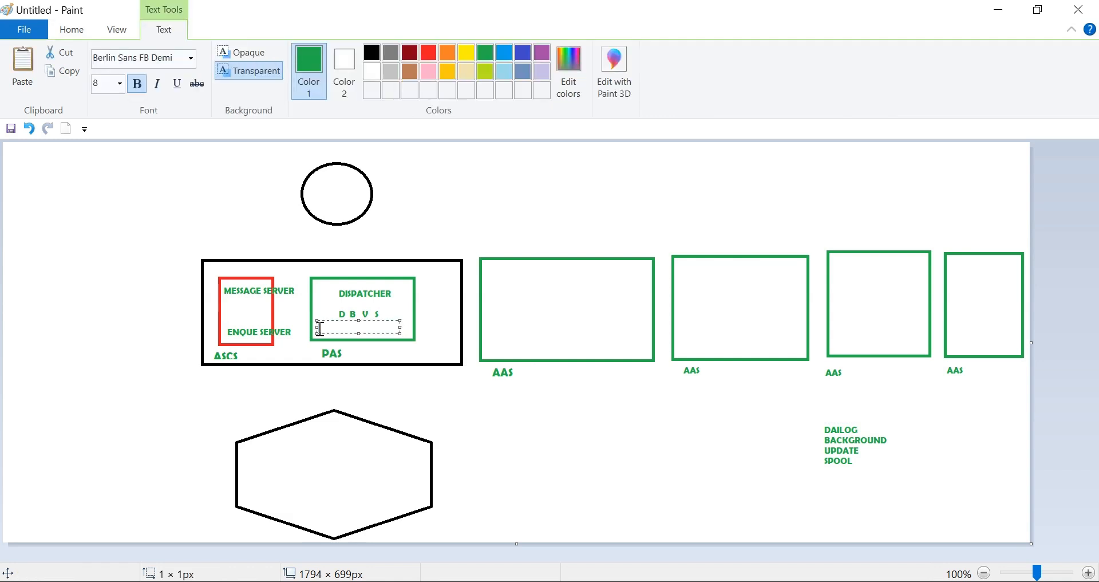
pyautogui.write('G')
# - Open NEW ARCHITECTURE1.jpg from the class3 folder on the desktop in the photo viewer and advance to NEW ARCHITECTURE2.jpg
pyautogui.click(1006, 17)
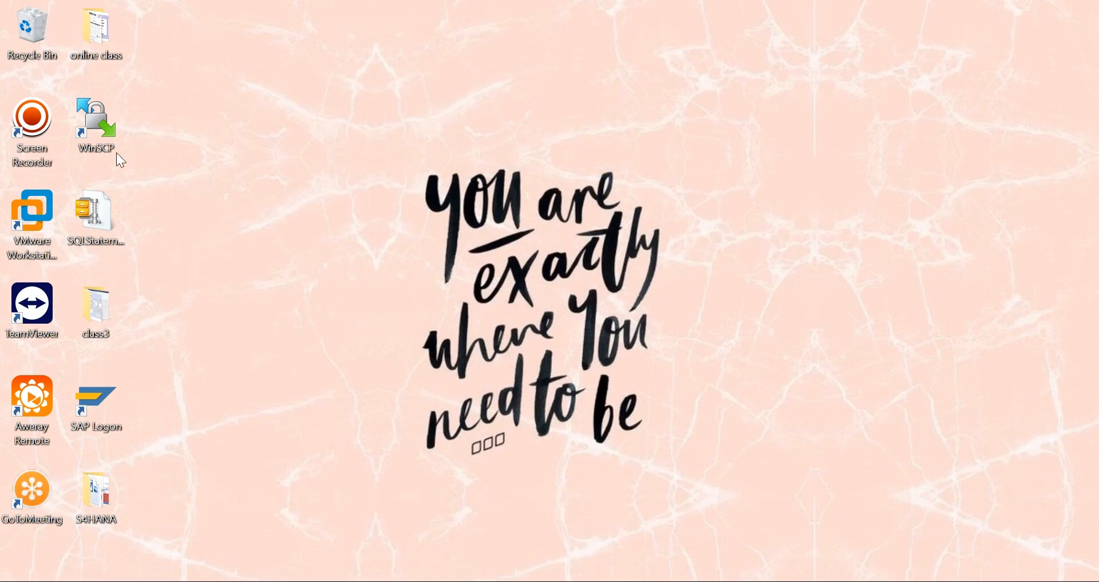
pyautogui.doubleClick(101, 329)
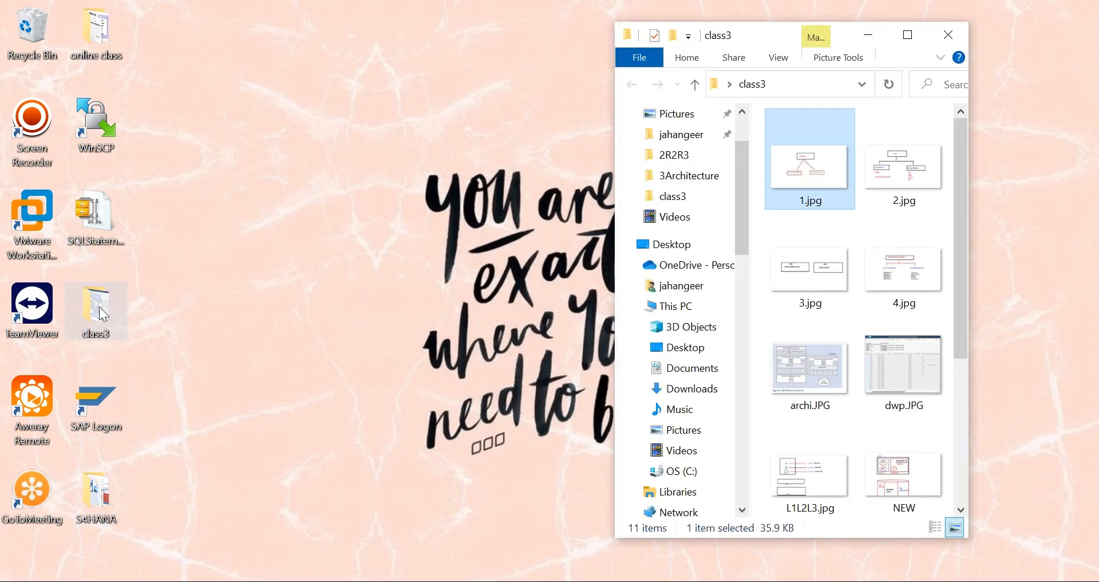
pyautogui.doubleClick(885, 465)
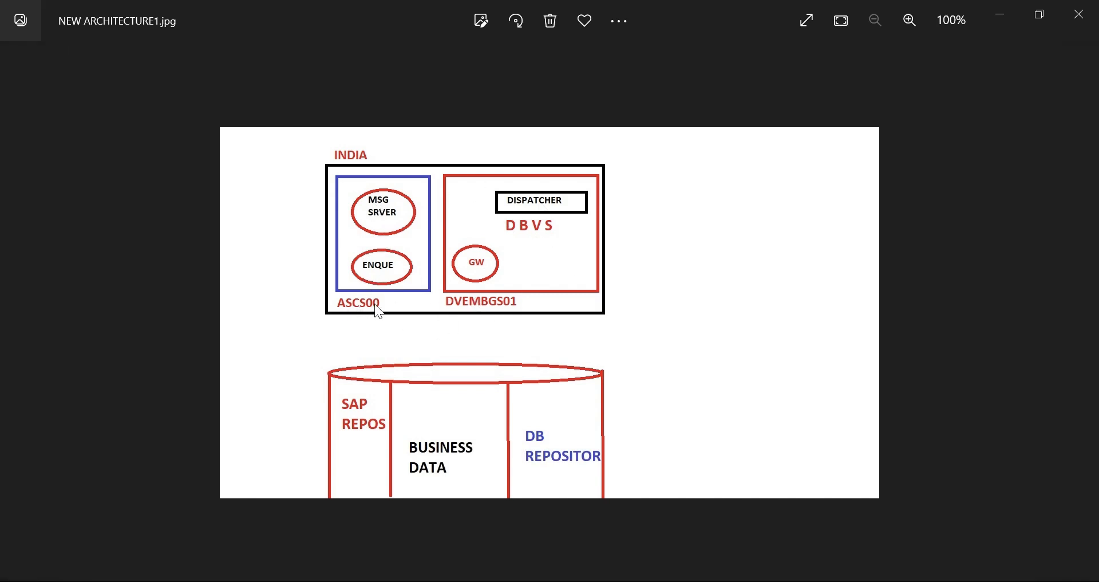
pyautogui.press('Right')
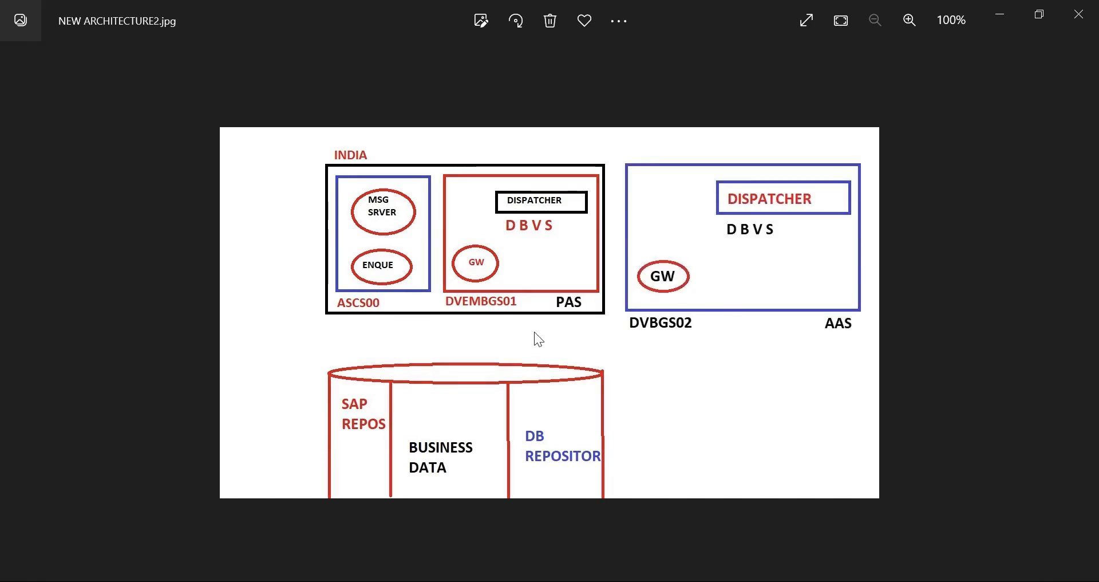